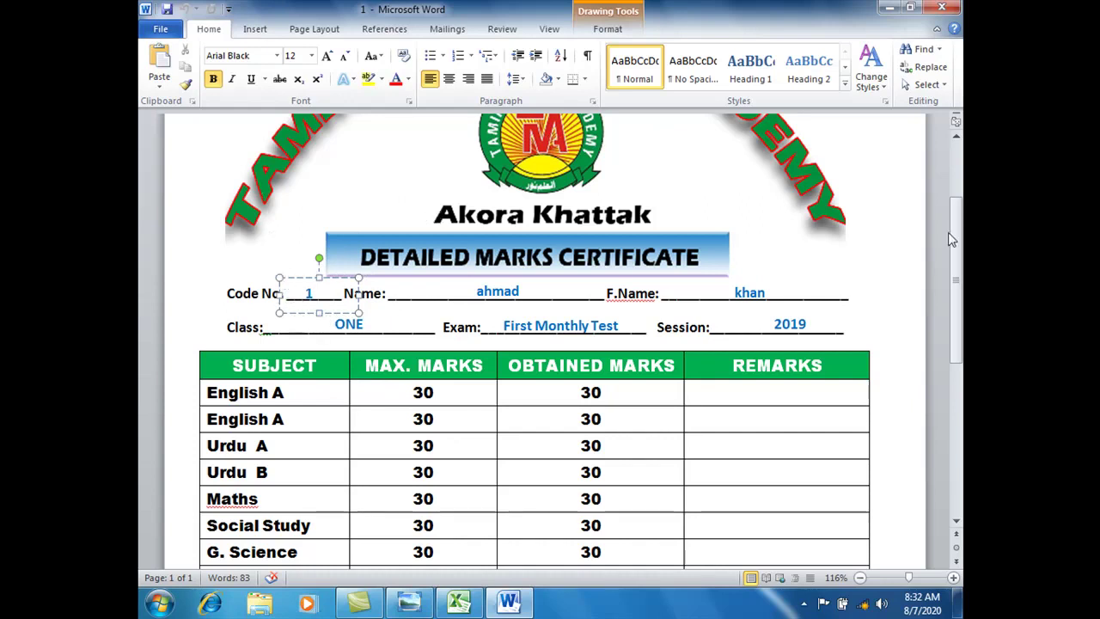
# Compare the detailed marks certificate in Word with the student records on sheet ONE 1 in Excel.
pyautogui.scroll(2, 329, 384)
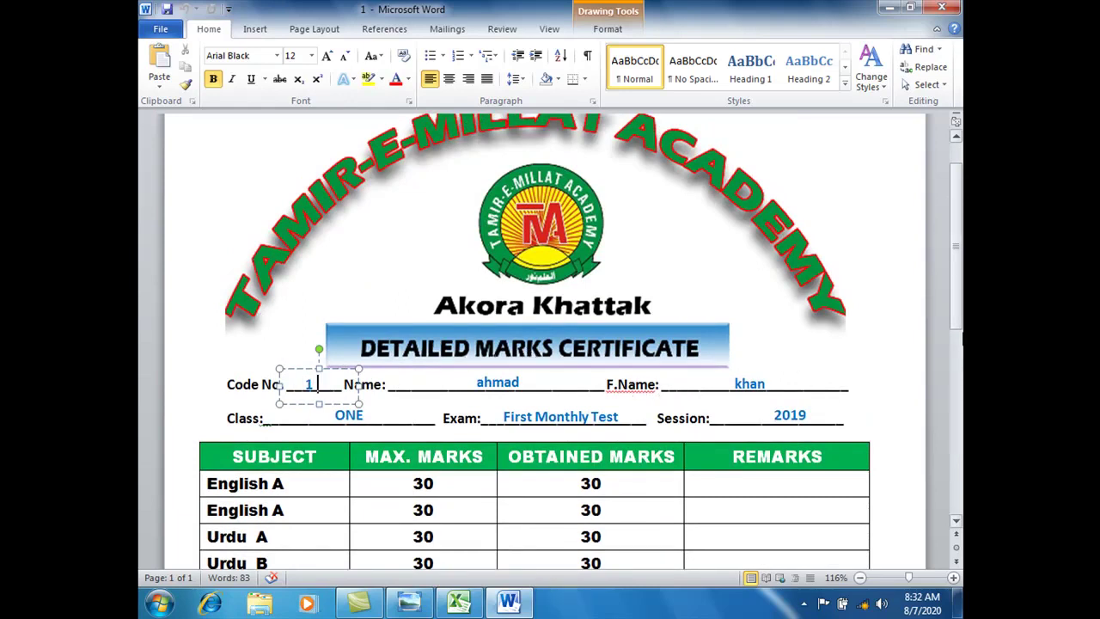
pyautogui.scroll(-1, 960, 292)
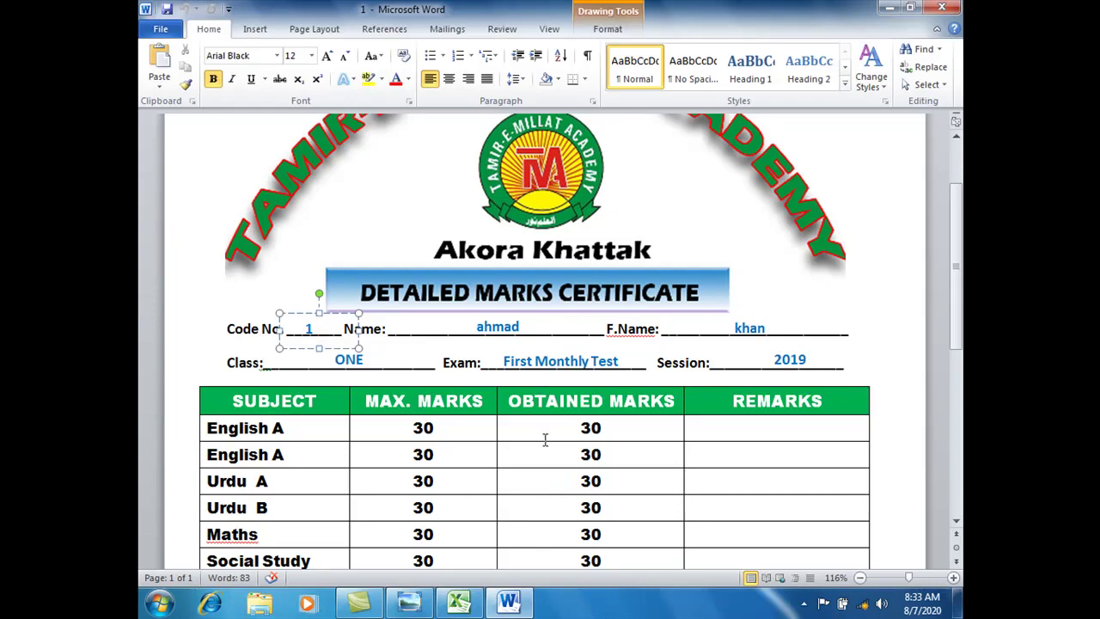
pyautogui.hotkey('alt', 'Tab')
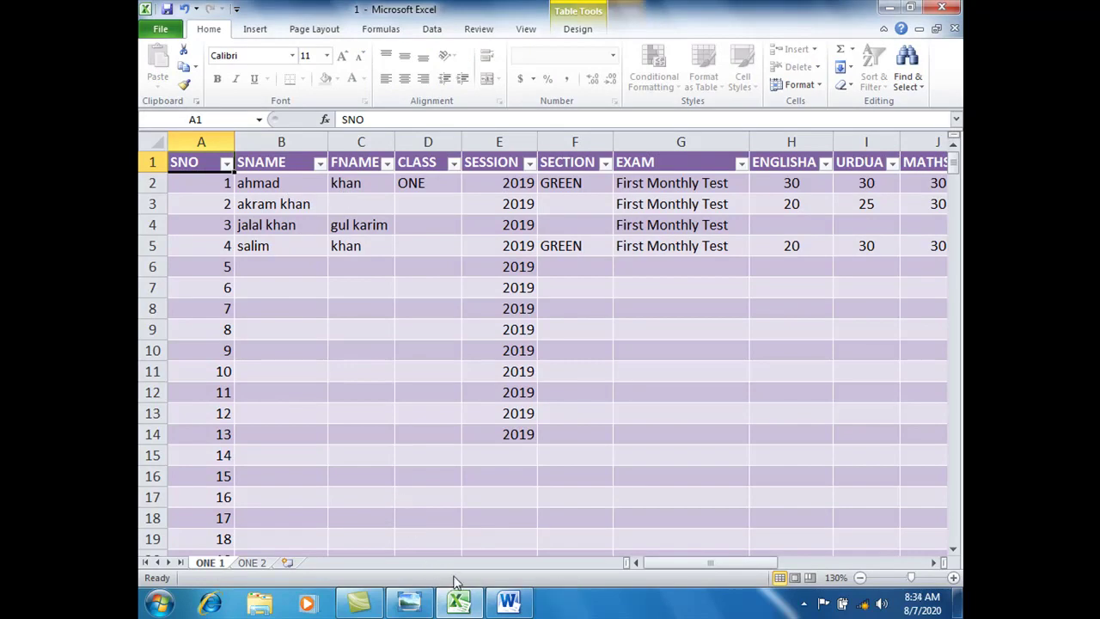
pyautogui.click(507, 601)
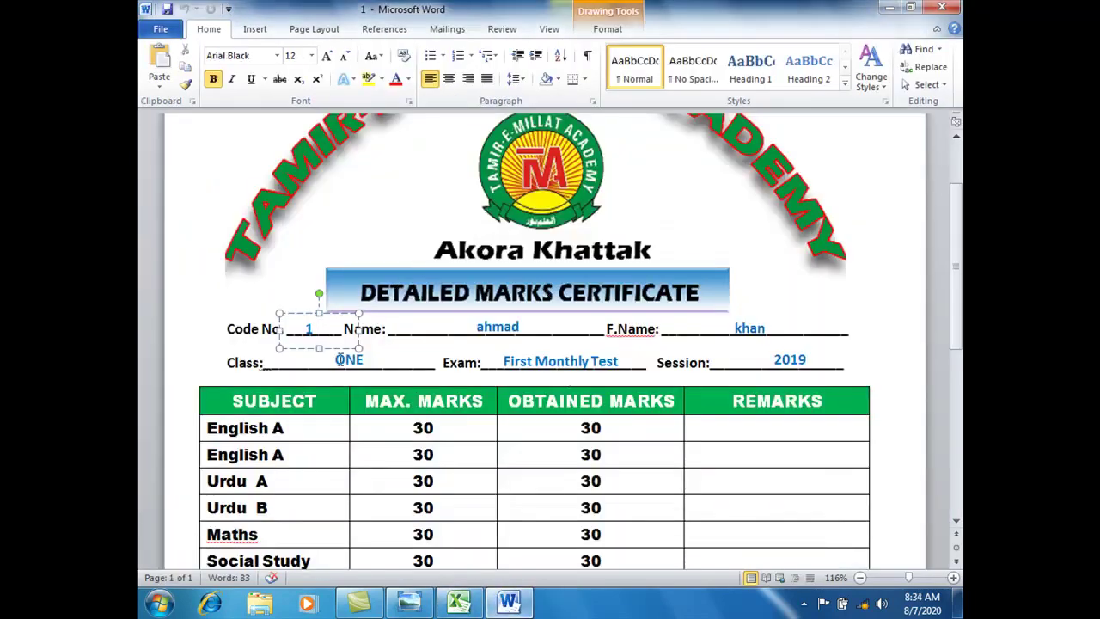
pyautogui.click(458, 601)
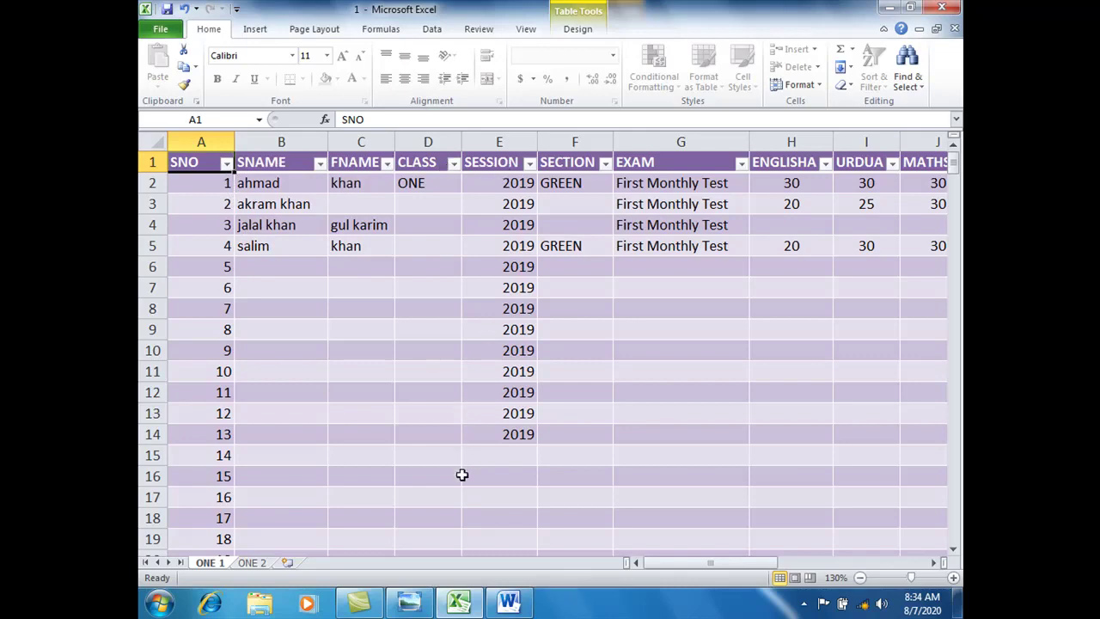
pyautogui.click(509, 604)
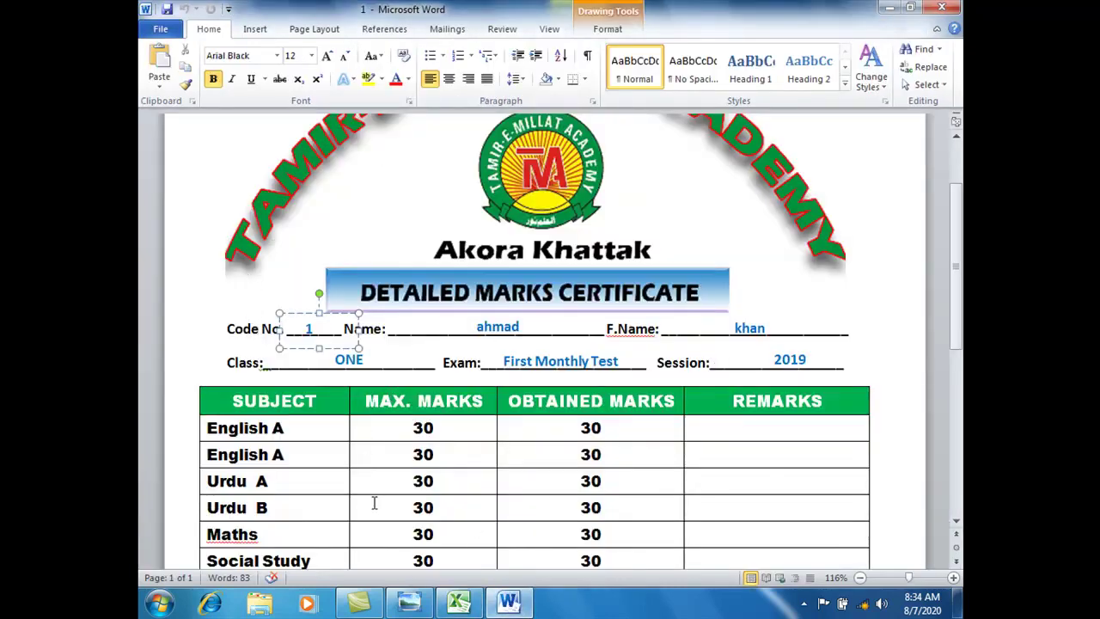
pyautogui.click(458, 604)
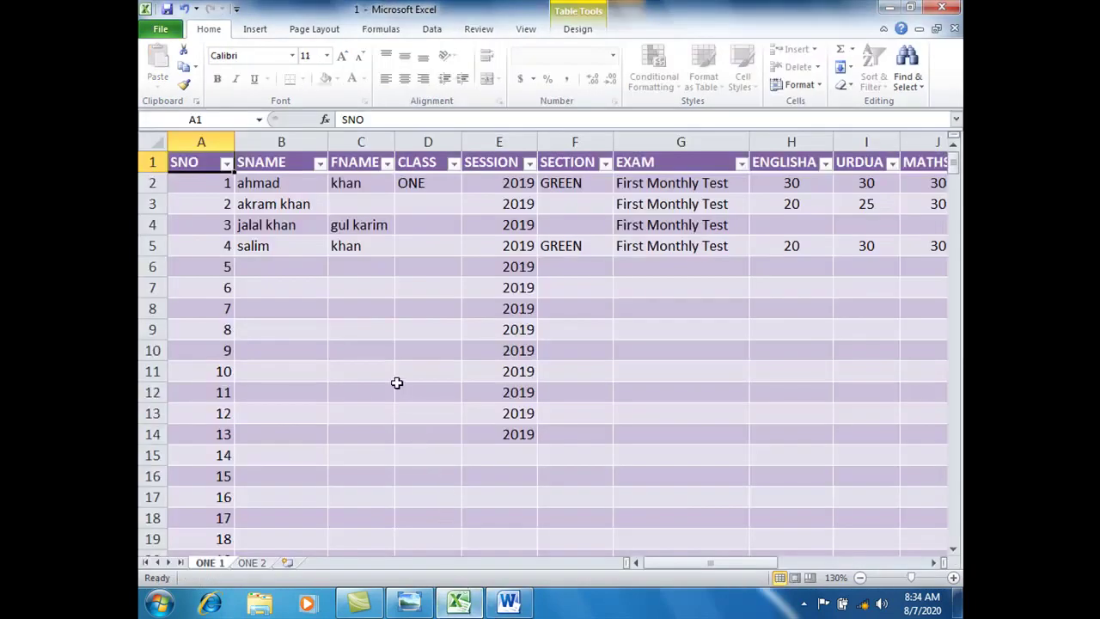
# Choose ONE from the CLASS list for the first student in cell D2.
pyautogui.click(680, 201)
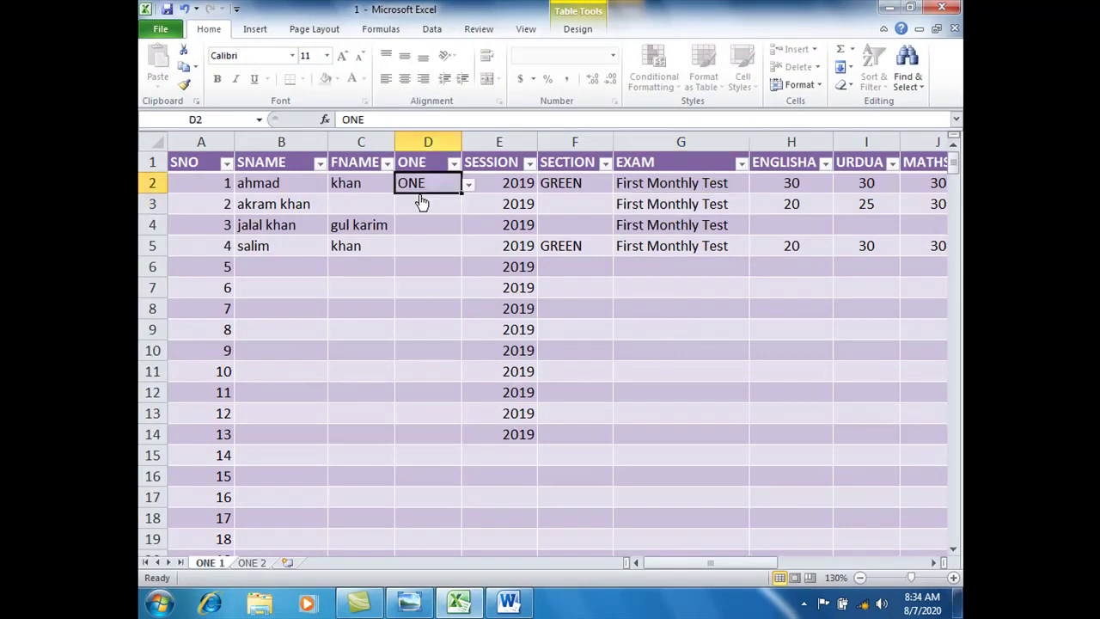
pyautogui.hotkey('alt', 'a')
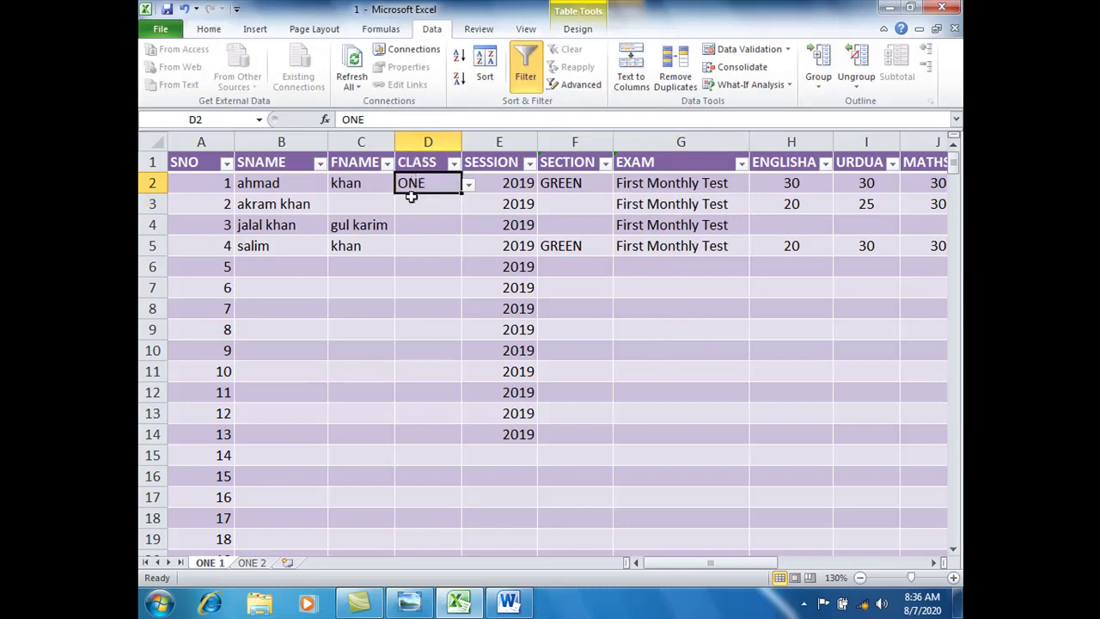
pyautogui.click(469, 186)
pyautogui.click(423, 195)
pyautogui.press('Return')
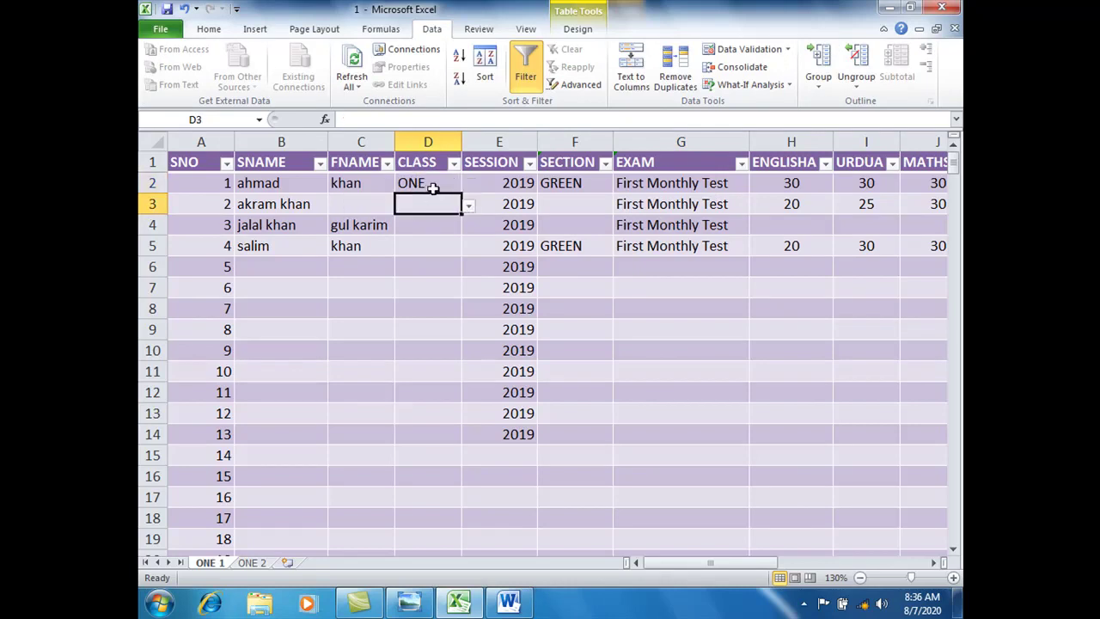
# Set the data validation of CLASS cells D2:D19 to a list with the source ONE, TWO, THREE.
pyautogui.click(431, 186)
pyautogui.moveTo(431, 185); pyautogui.dragTo(423, 539)
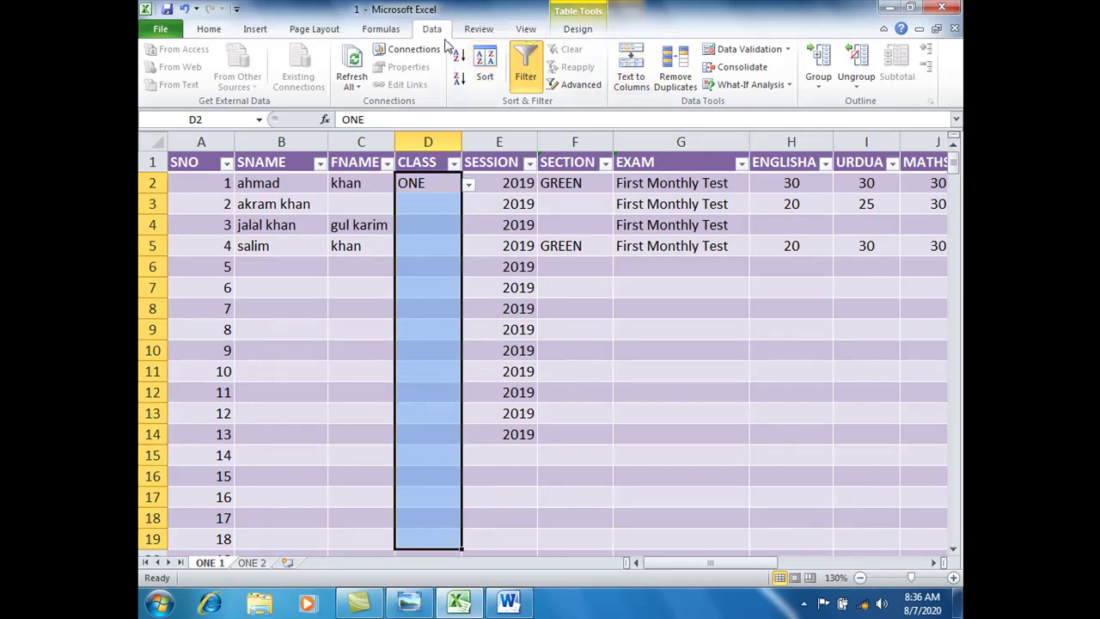
pyautogui.click(786, 49)
pyautogui.click(749, 69)
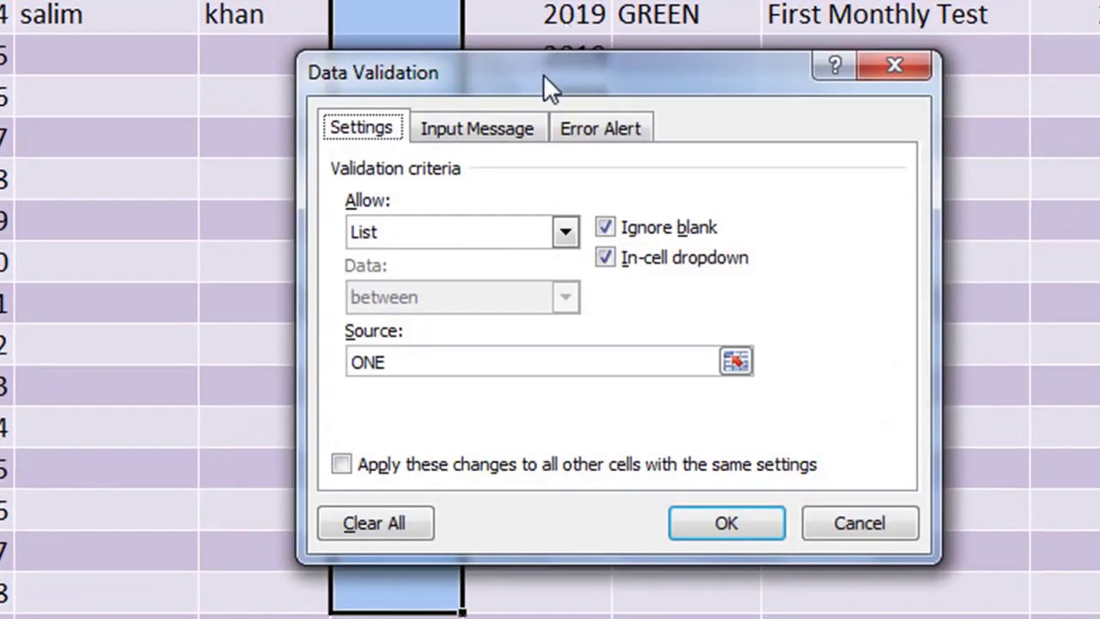
pyautogui.moveTo(543, 74); pyautogui.dragTo(923, 0)
pyautogui.moveTo(773, 0); pyautogui.dragTo(654, 0)
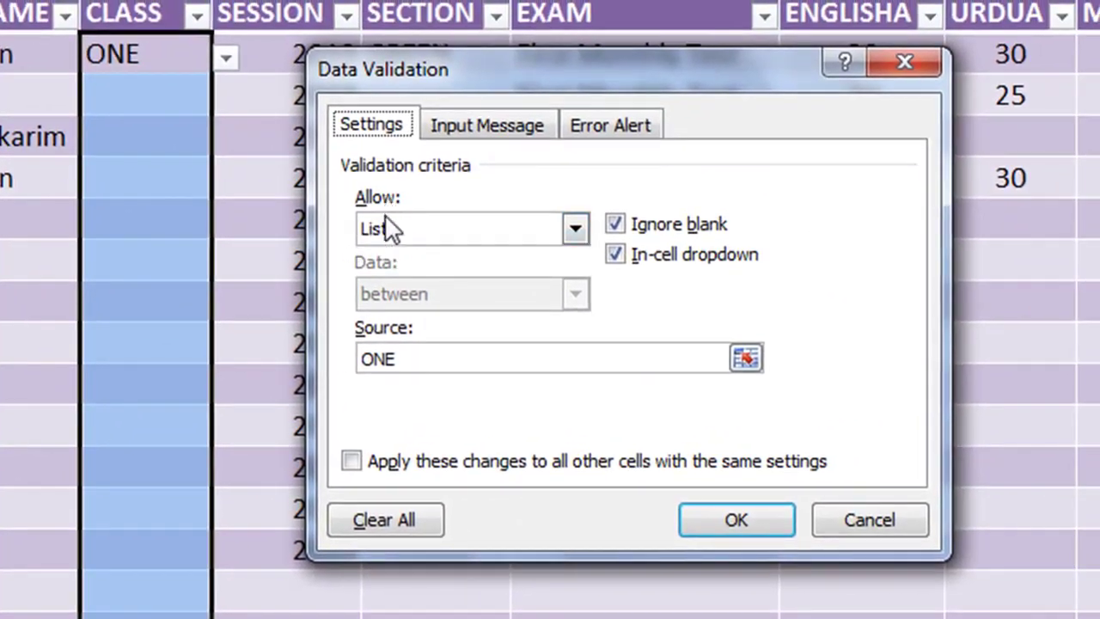
pyautogui.click(408, 238)
pyautogui.click(412, 238)
pyautogui.click(427, 360)
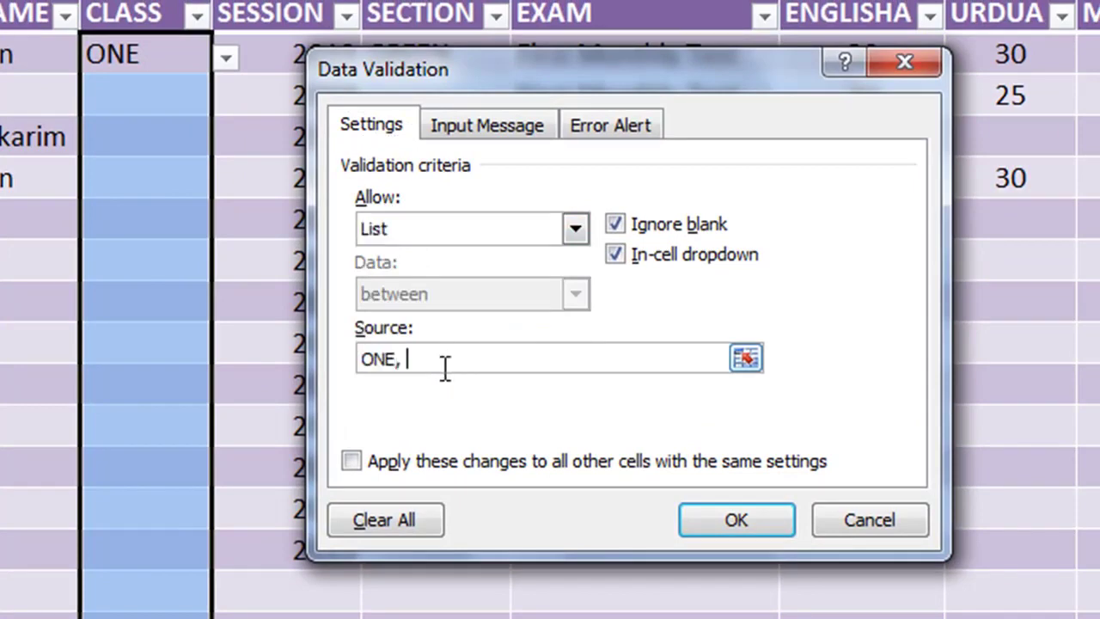
pyautogui.write(', TWO')
pyautogui.press('BackSpace')
pyautogui.write('WO, THREE')
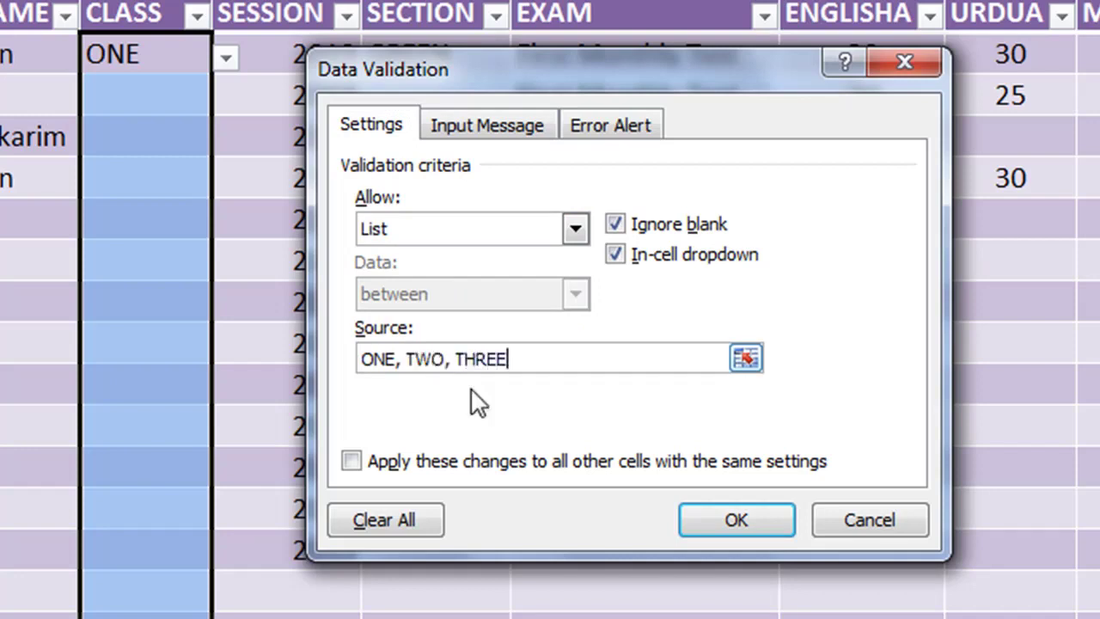
# Add an input message to the validation with the title CLASS ENTRY and the text ENTER STUDENT CLASS.
pyautogui.click(496, 131)
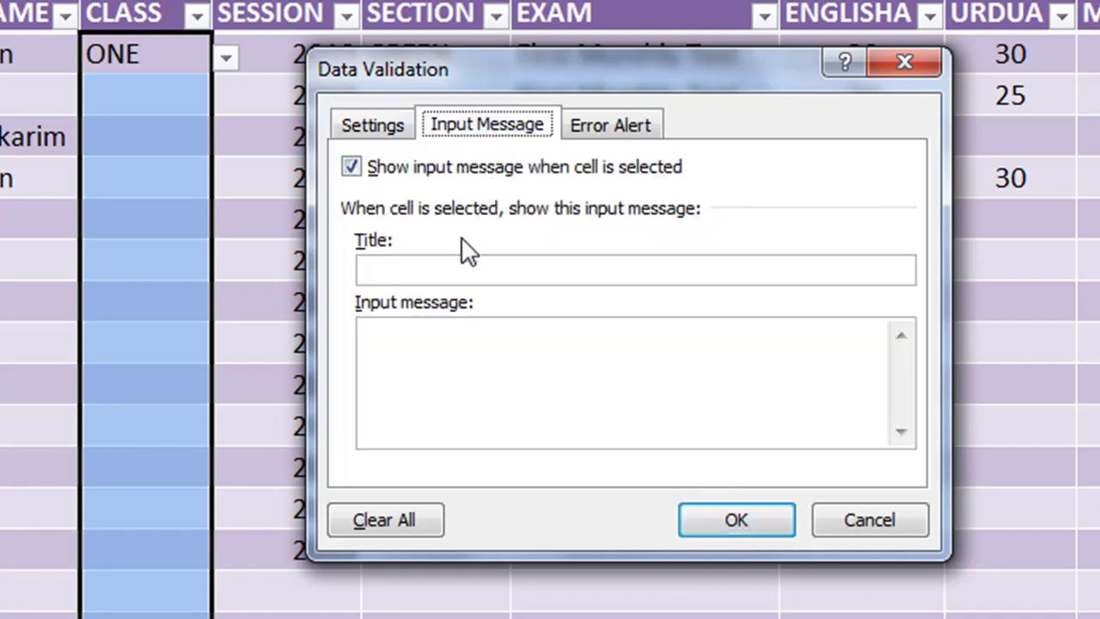
pyautogui.click(462, 272)
pyautogui.write('ENTER CLASS')
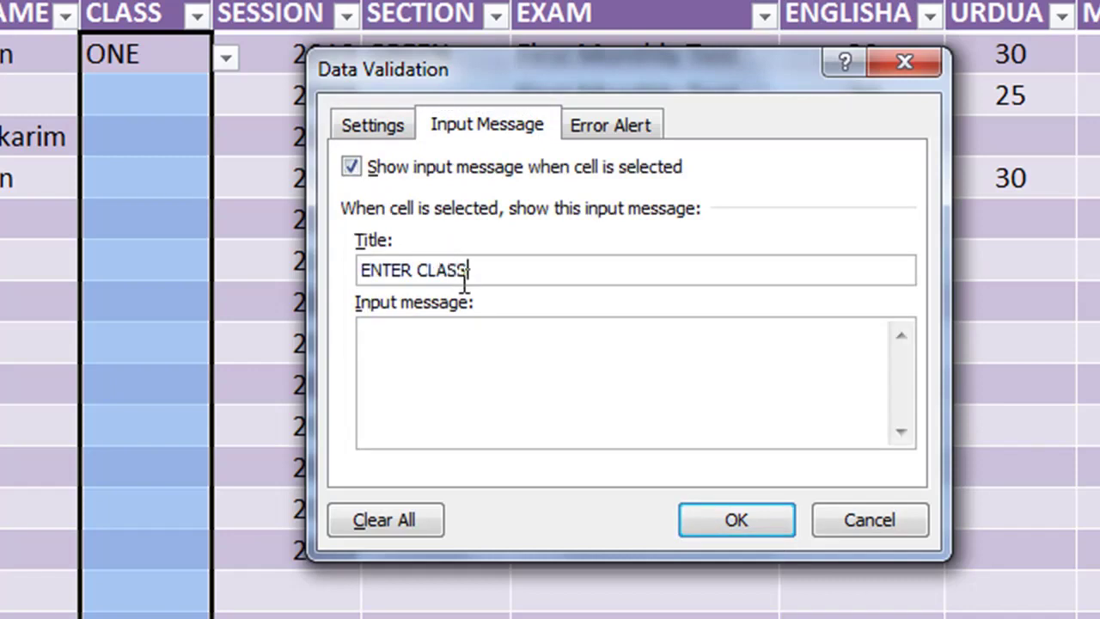
pyautogui.click(493, 369)
pyautogui.moveTo(512, 270); pyautogui.dragTo(358, 270)
pyautogui.write('CLASS ENTRYENTER STUDENT NAM')
pyautogui.press('BackSpace')
pyautogui.press('BackSpace')
pyautogui.press('BackSpace')
pyautogui.write('CLASS')
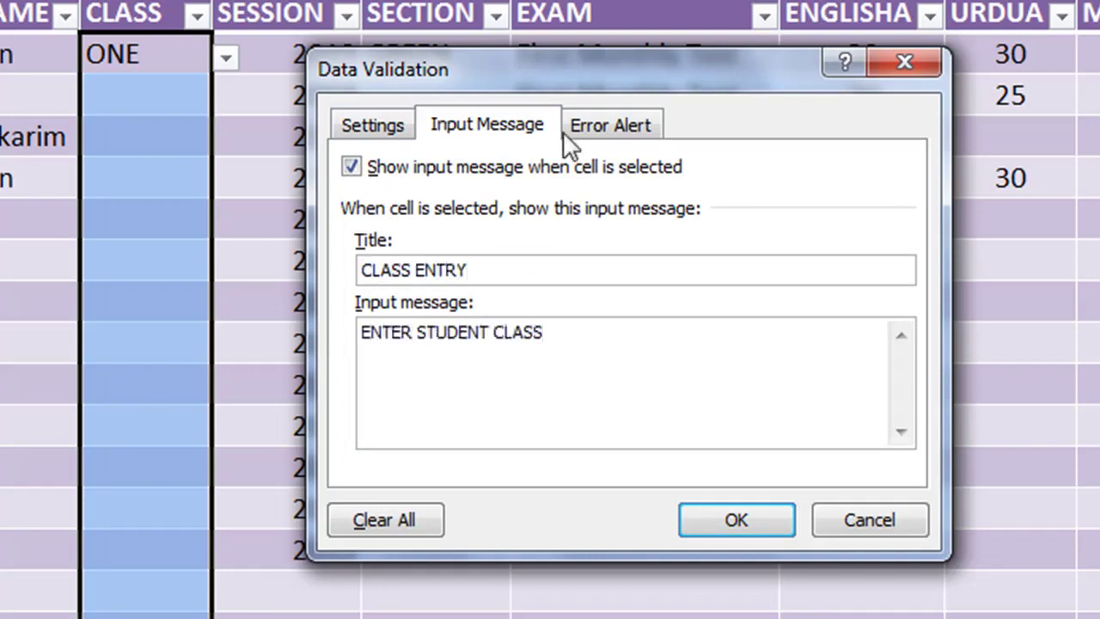
# Add a Stop error alert titled "WARNING...." reading "PLEASE ENTER CLASS ONE , TWO AND THREE DATA ONLY." and apply the validation.
pyautogui.click(610, 126)
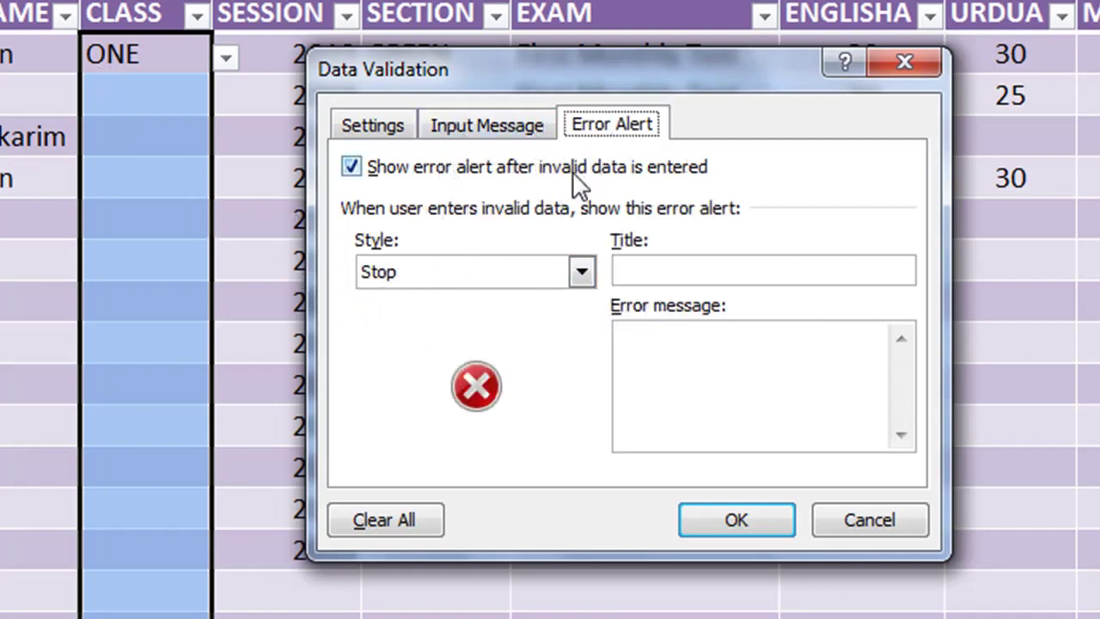
pyautogui.click(629, 273)
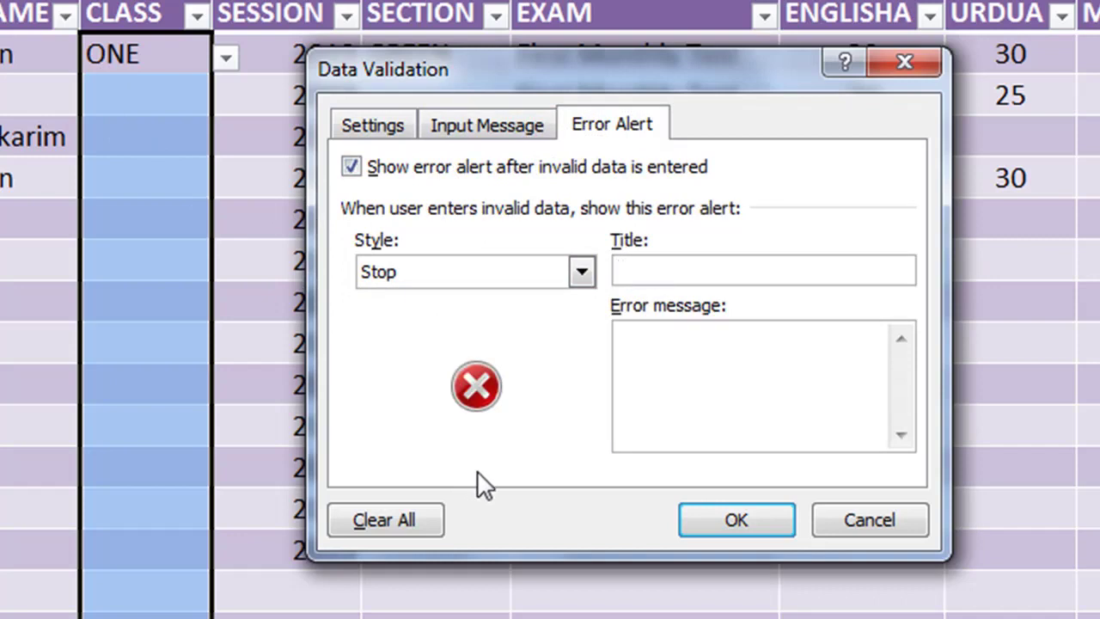
pyautogui.write('WARNING....')
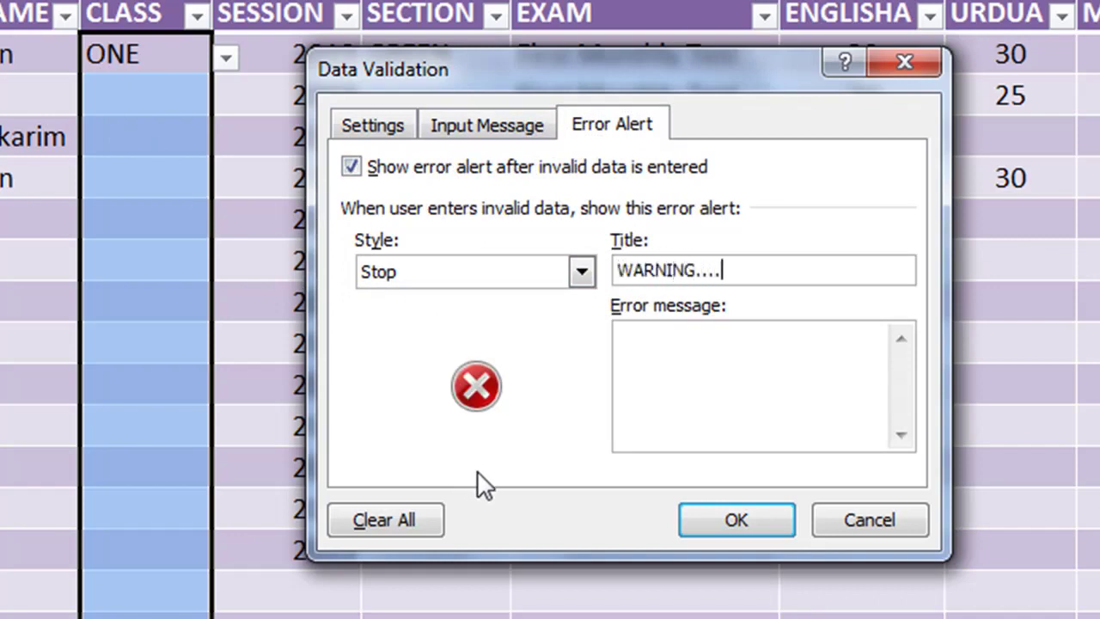
pyautogui.click(741, 442)
pyautogui.write('PLEASE ENTE')
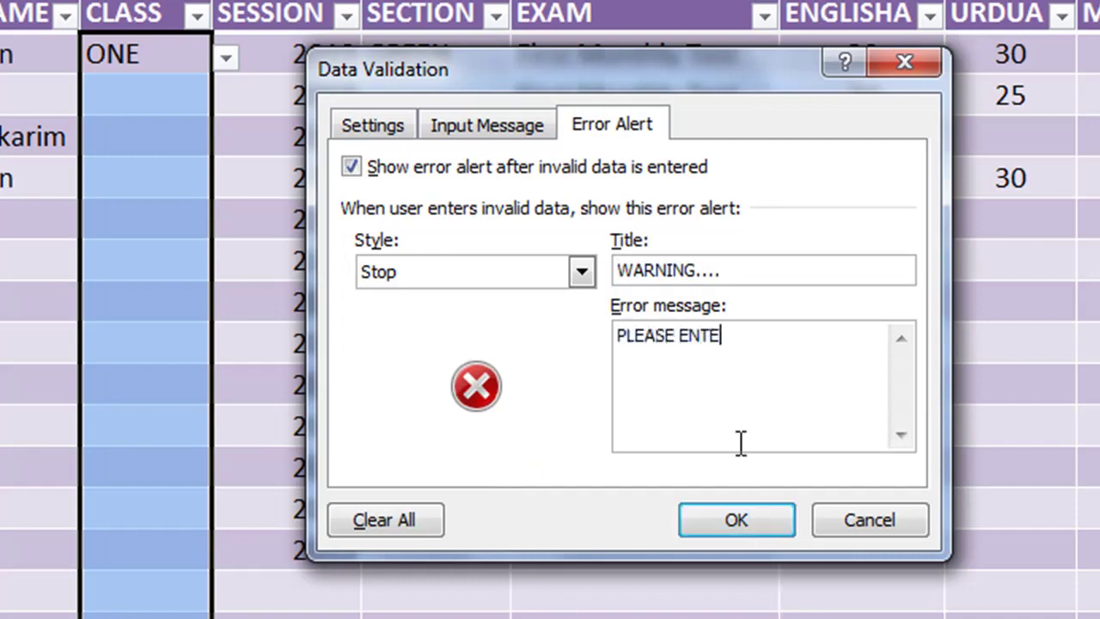
pyautogui.write('R CLASS ONE , TWO AND ')
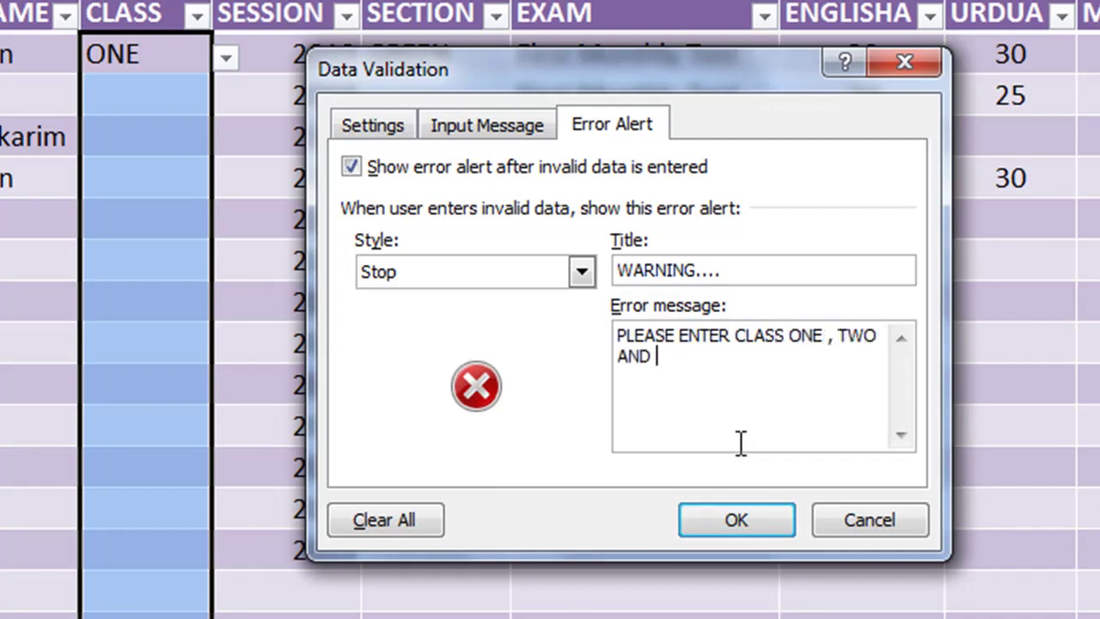
pyautogui.write('THREE DATA ONLY.')
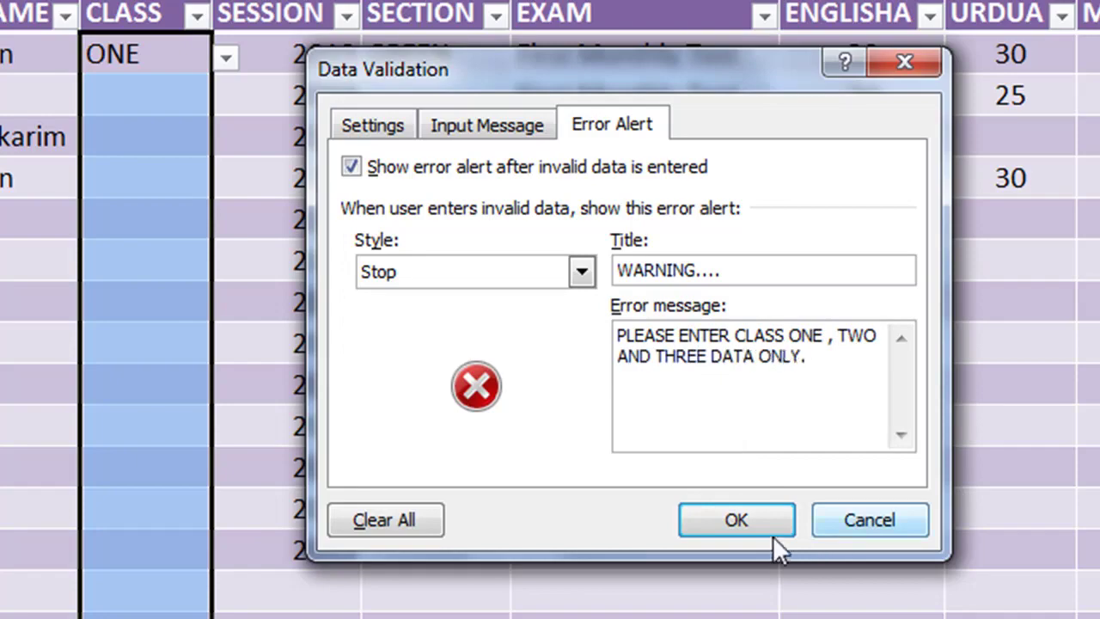
pyautogui.click(736, 532)
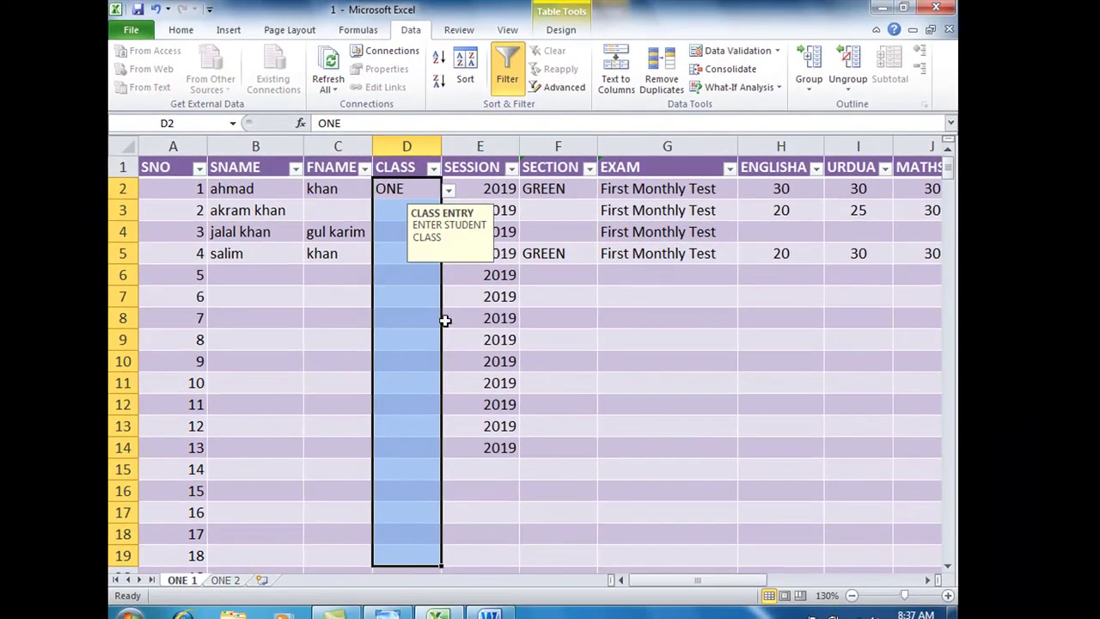
# Choose ONE from the CLASS list for the second student in cell D3.
pyautogui.click(380, 220)
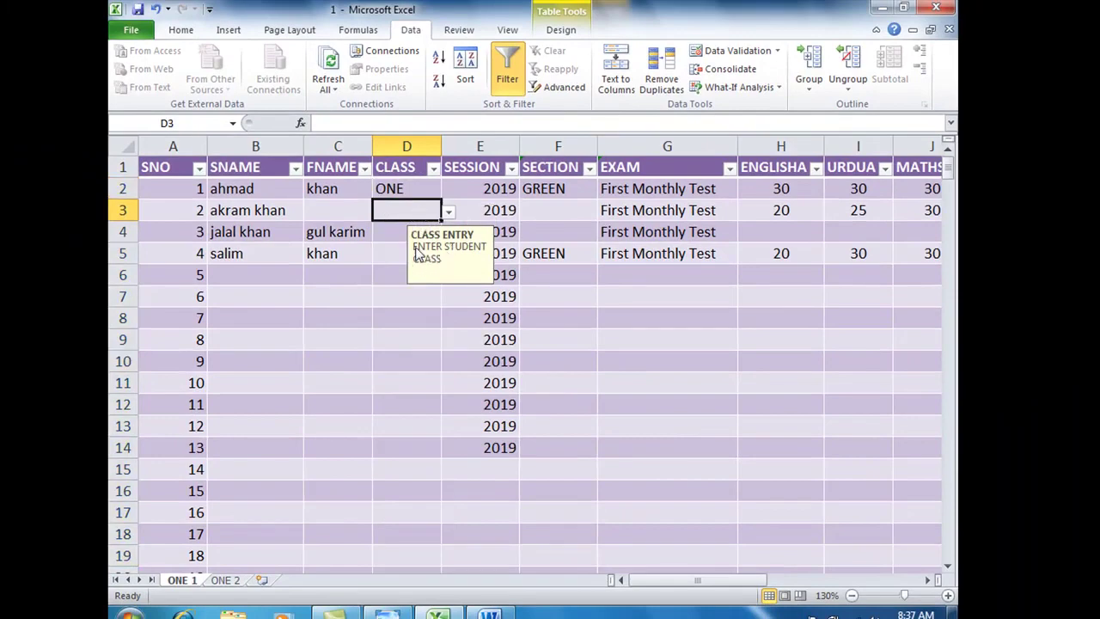
pyautogui.click(449, 212)
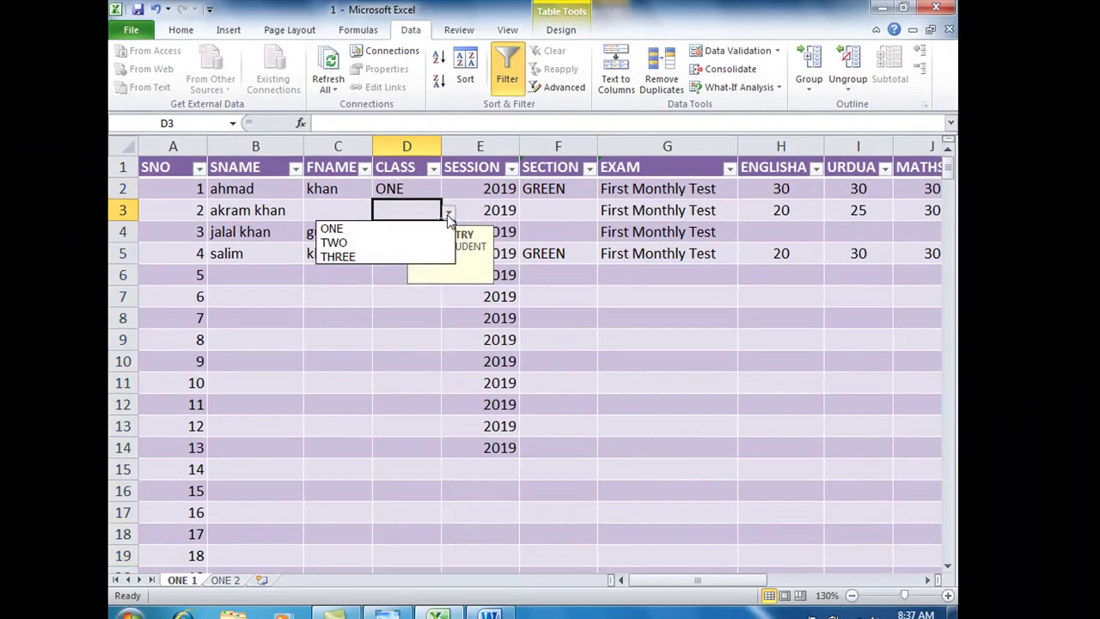
pyautogui.click(391, 231)
# Try to enter FIVE as the third student's class in cell D4 to test the validation.
pyautogui.click(409, 239)
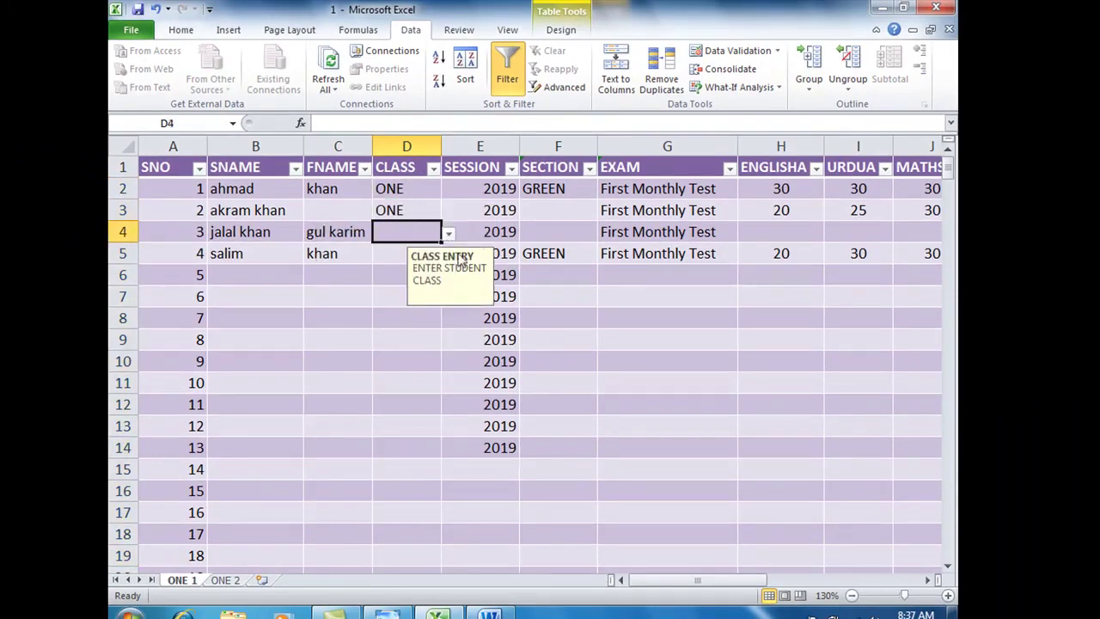
pyautogui.write('FIV')
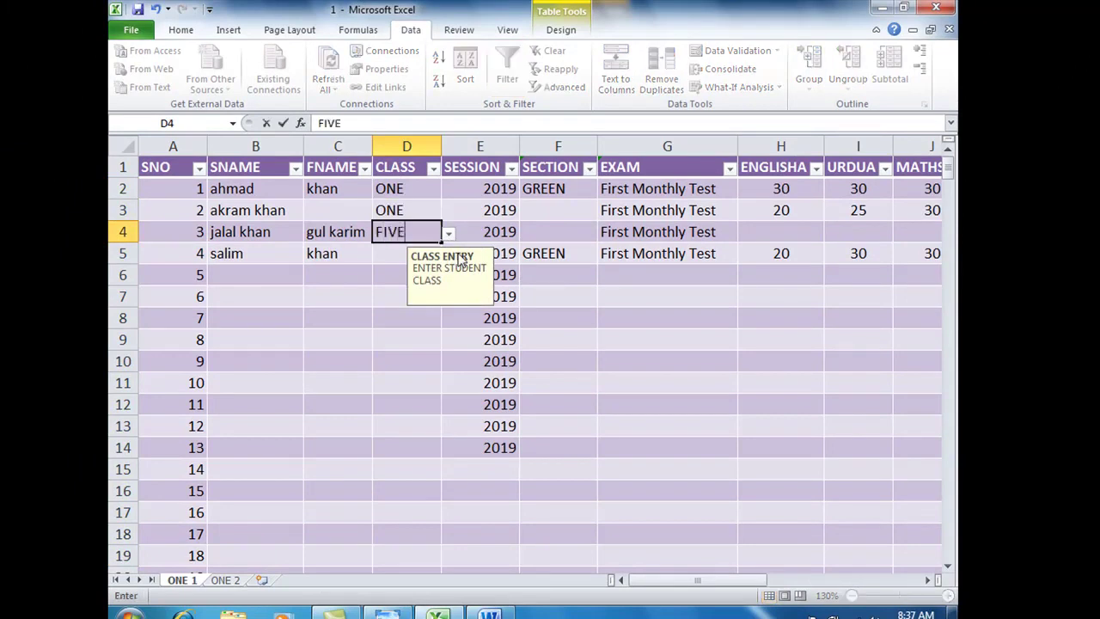
pyautogui.write('E')
pyautogui.press('Return')
pyautogui.press('Escape')
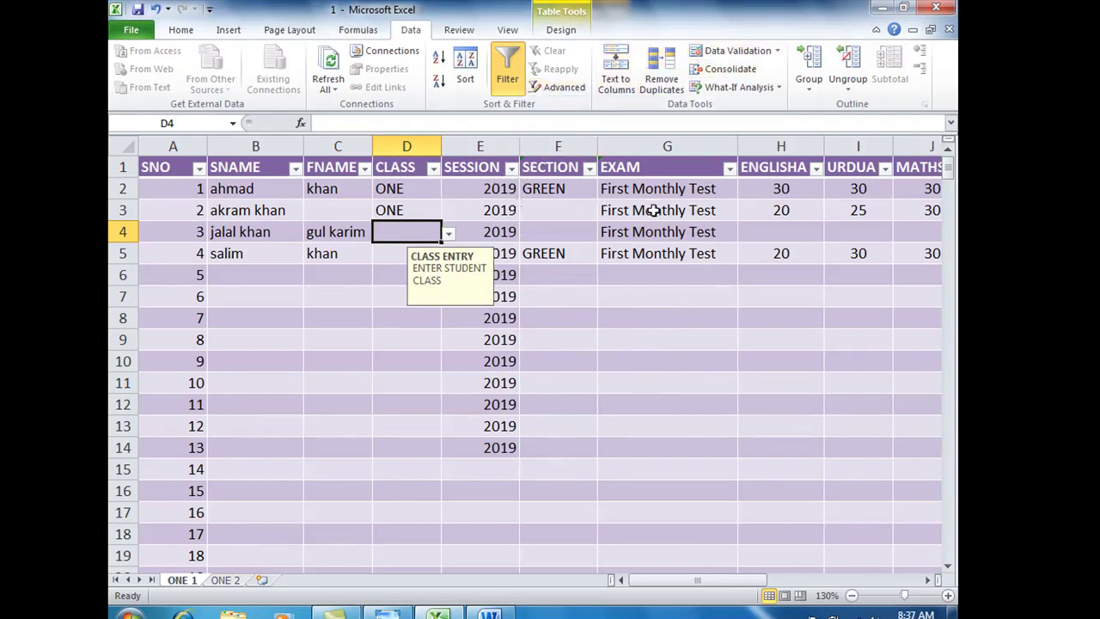
# Examine the OBTAINED total formula and the PER percentage formula in the first student's row.
pyautogui.hscroll(3, 654, 210)
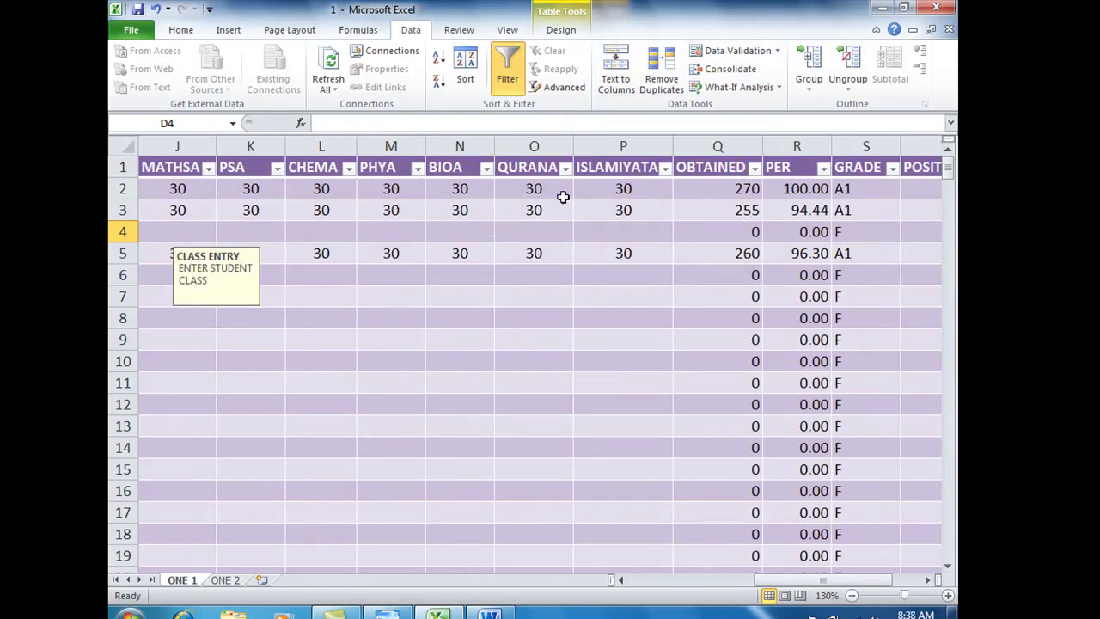
pyautogui.click(710, 187)
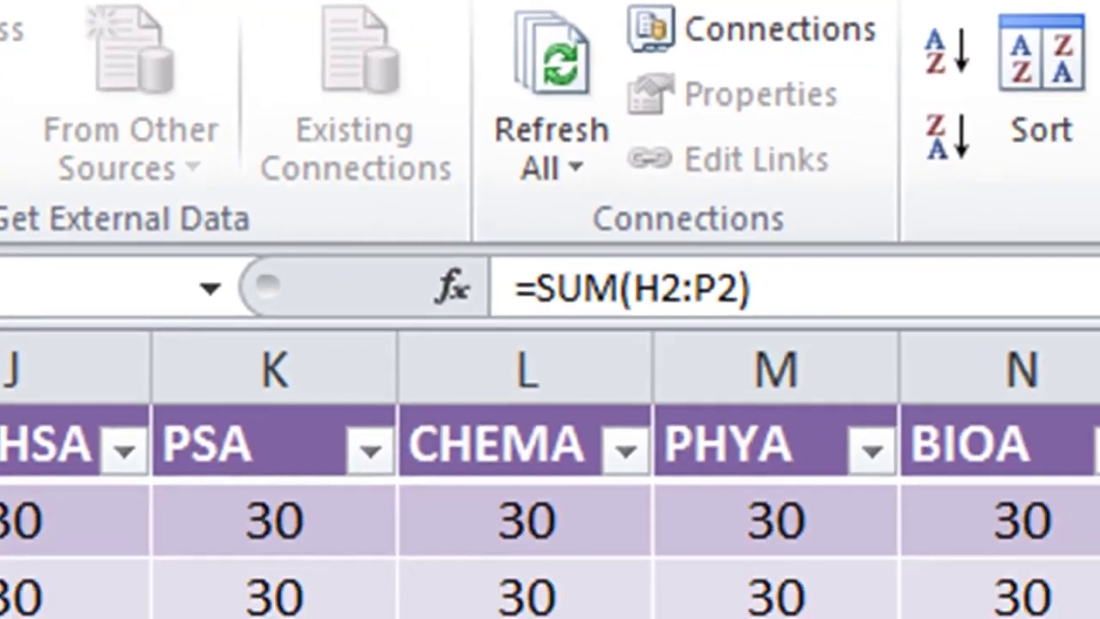
pyautogui.click(1041, 238)
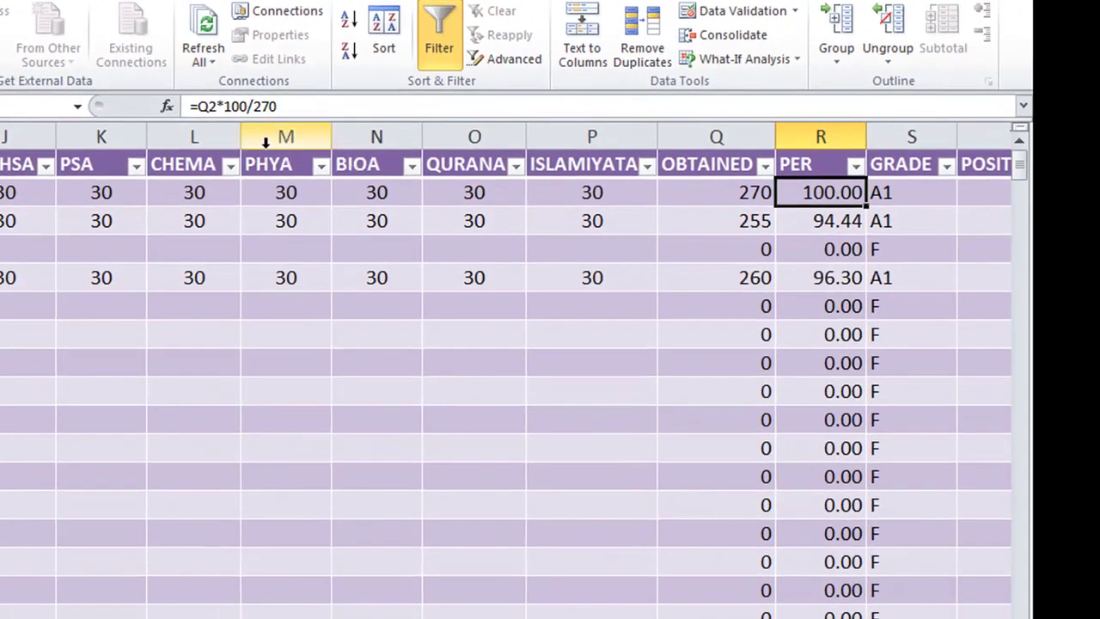
pyautogui.hscroll(1, 866, 564)
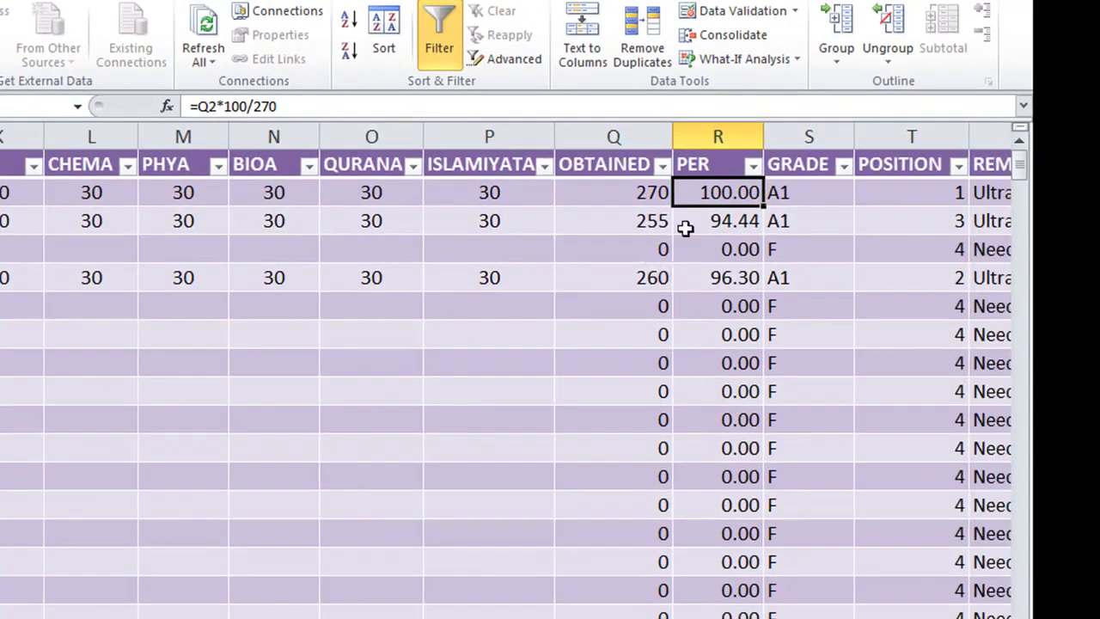
pyautogui.doubleClick(714, 190)
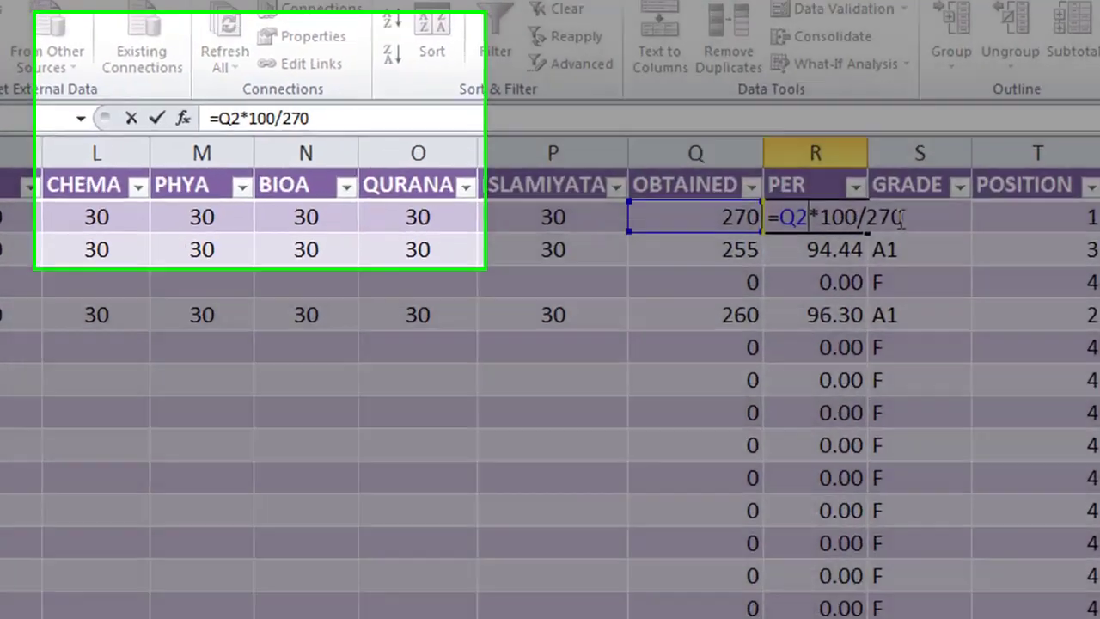
pyautogui.press('Return')
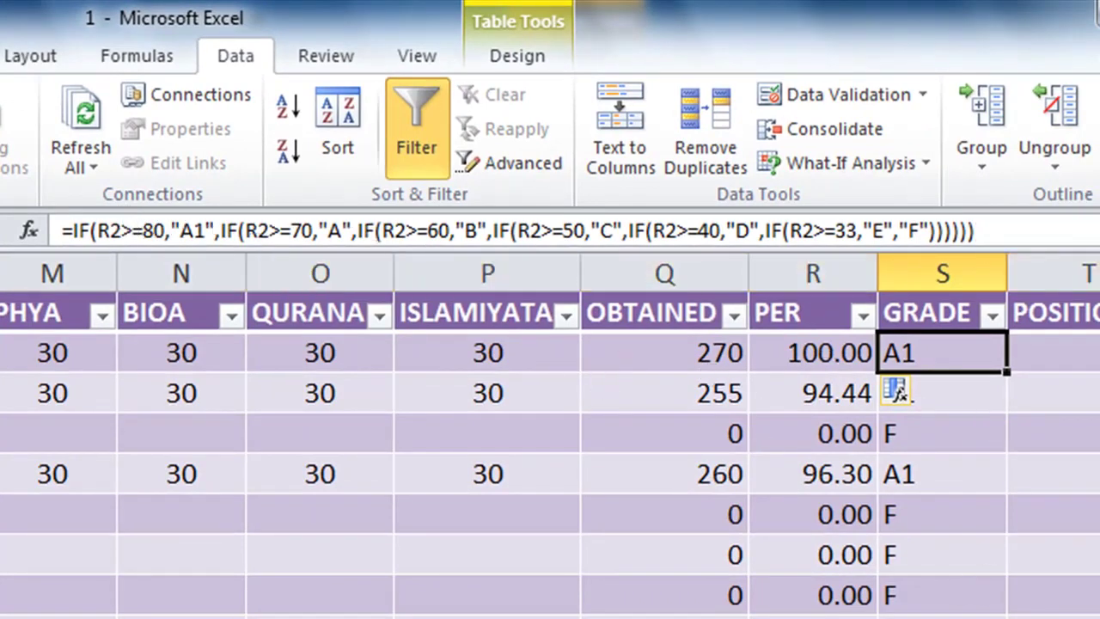
# Inspect the GRADE, POSITION and REMARKS formulas in the result columns.
pyautogui.scroll(1, 550, 436)
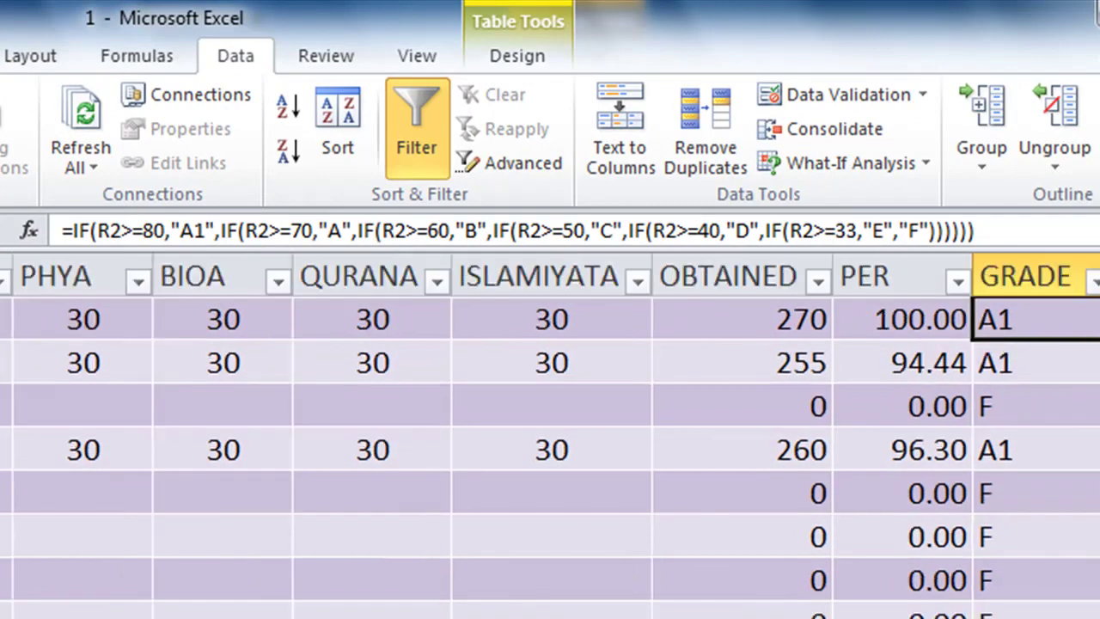
pyautogui.scroll(-1, 550, 435)
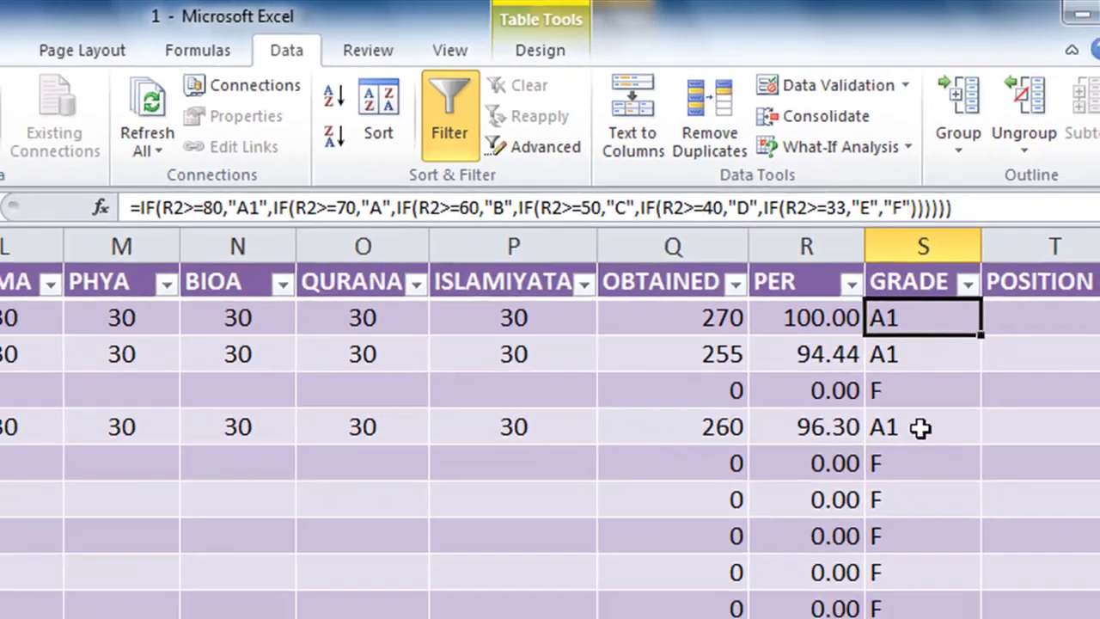
pyautogui.click(942, 433)
pyautogui.click(1038, 359)
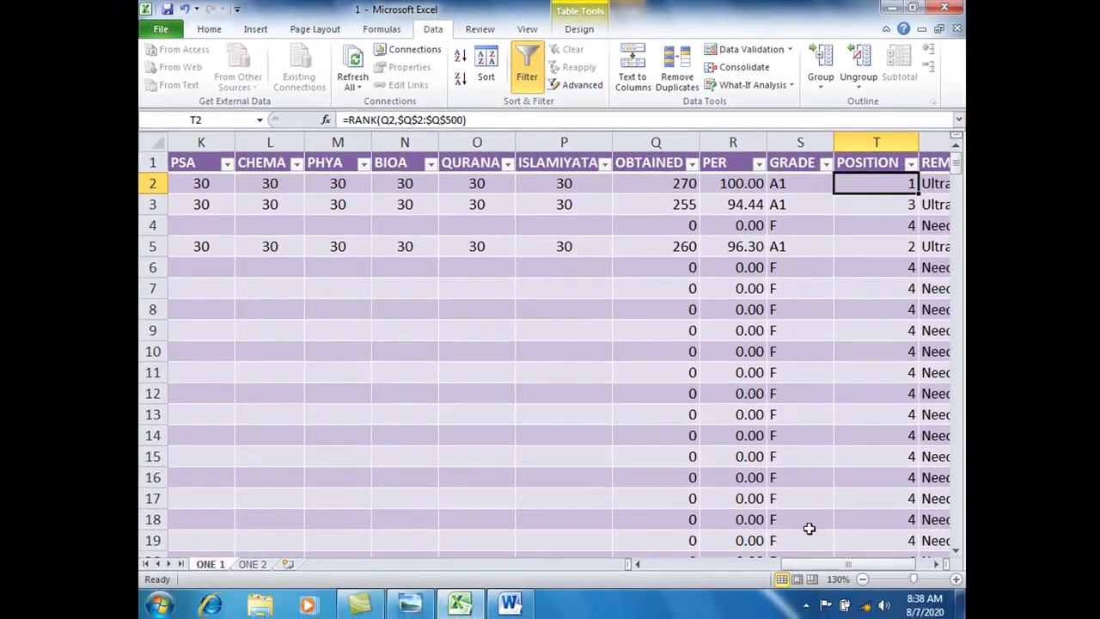
pyautogui.click(934, 564)
pyautogui.click(685, 190)
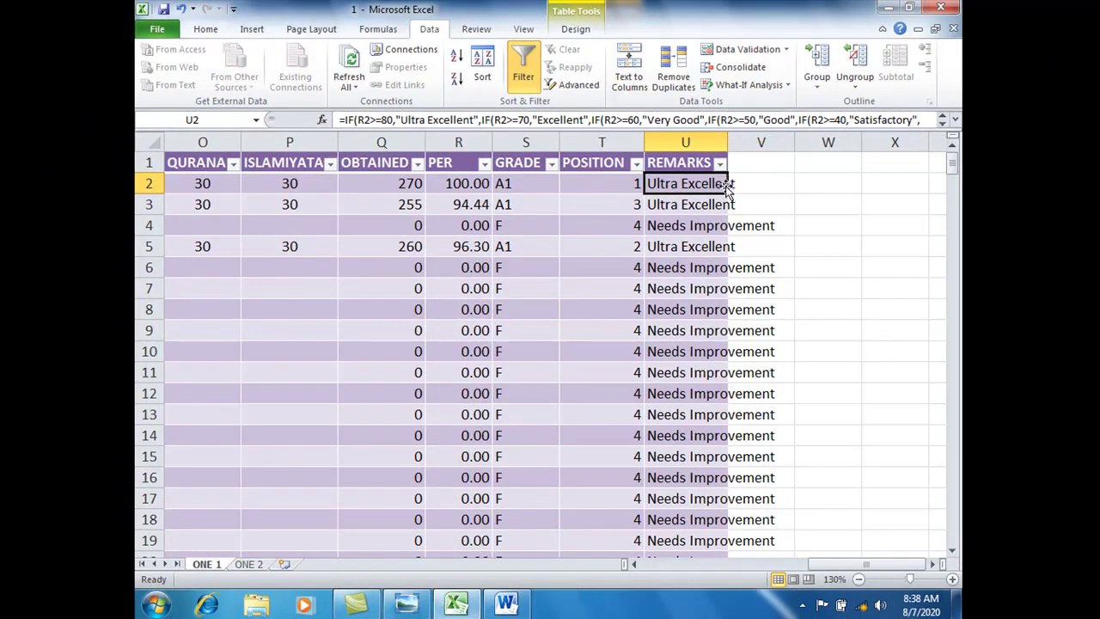
pyautogui.click(576, 434)
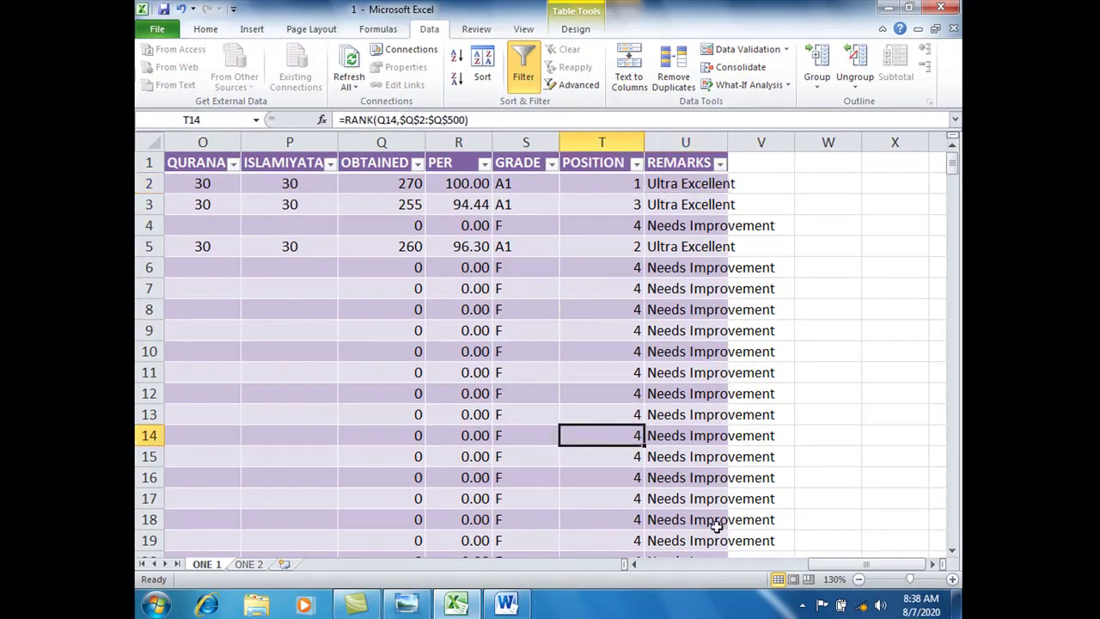
# Look over the student detail, exam and subject mark columns of the ONE 1 sheet.
pyautogui.moveTo(822, 565); pyautogui.dragTo(646, 567)
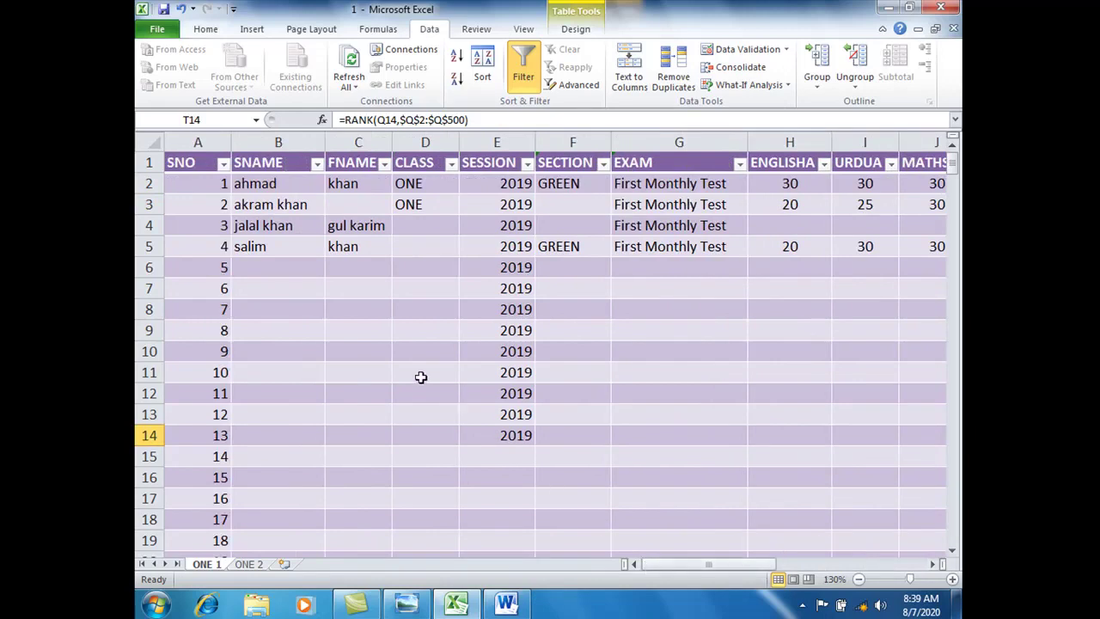
pyautogui.click(359, 290)
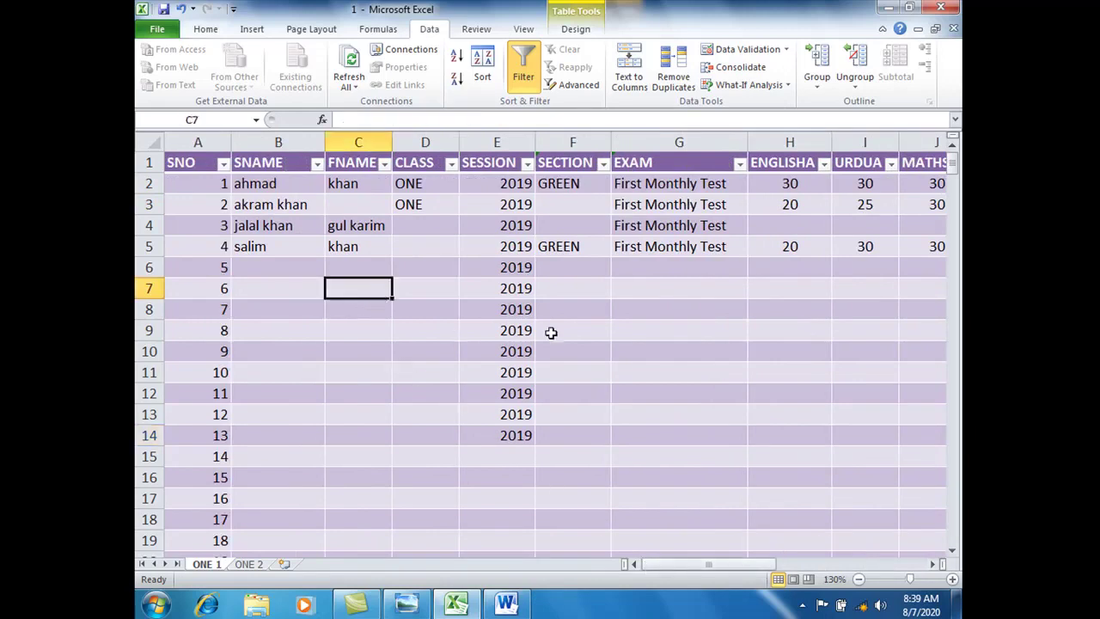
pyautogui.click(671, 328)
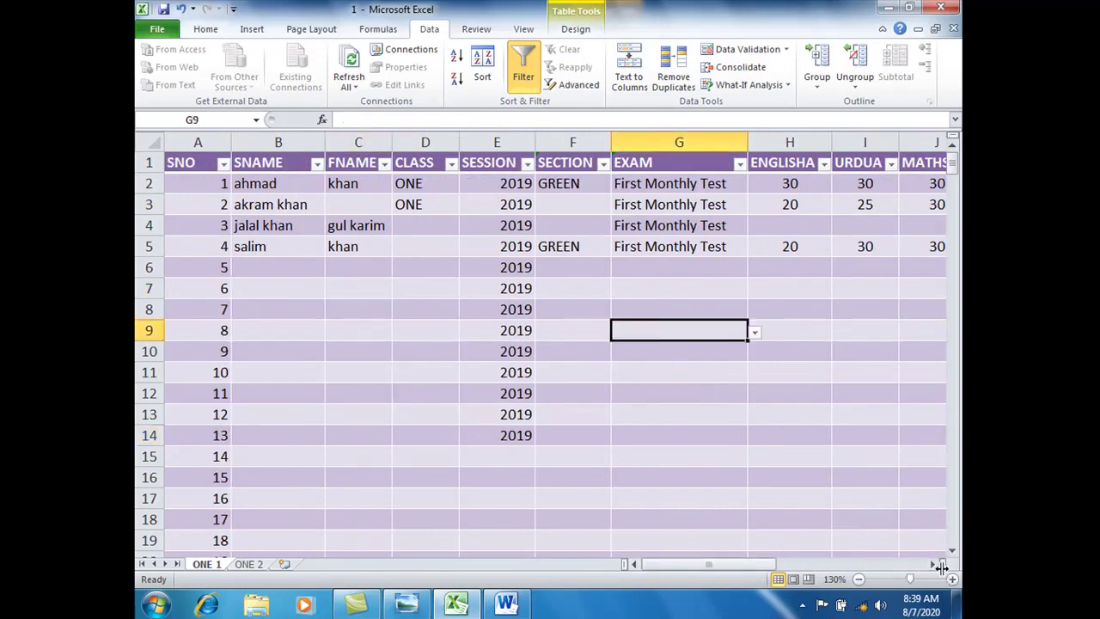
pyautogui.moveTo(934, 564); pyautogui.dragTo(934, 565)
pyautogui.moveTo(821, 565); pyautogui.dragTo(767, 564)
pyautogui.click(269, 368)
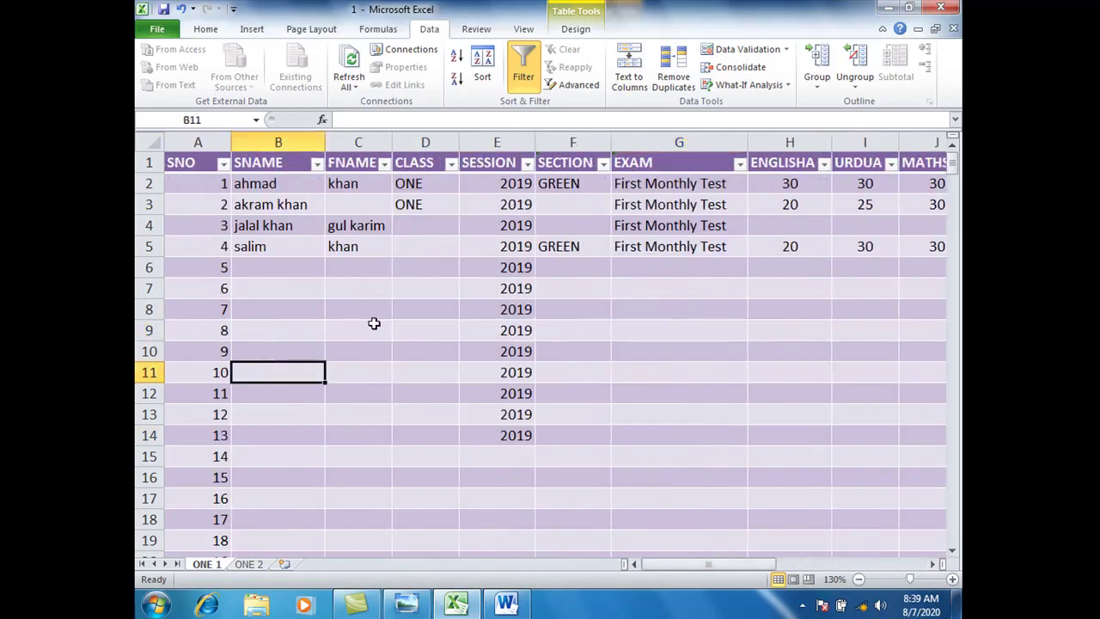
pyautogui.click(360, 143)
pyautogui.click(402, 223)
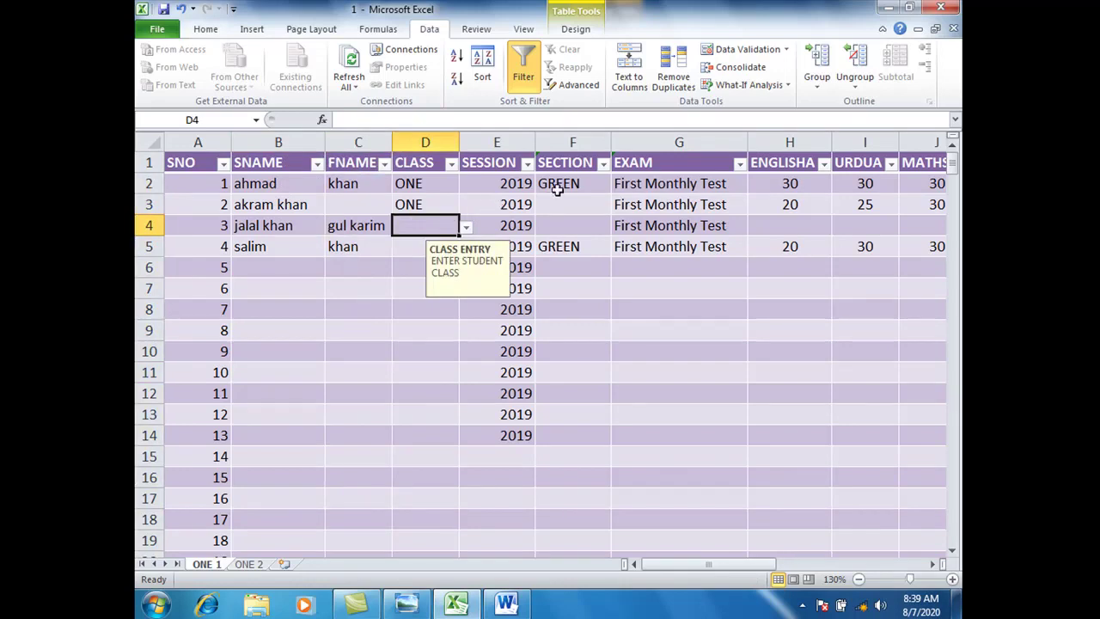
pyautogui.click(932, 563)
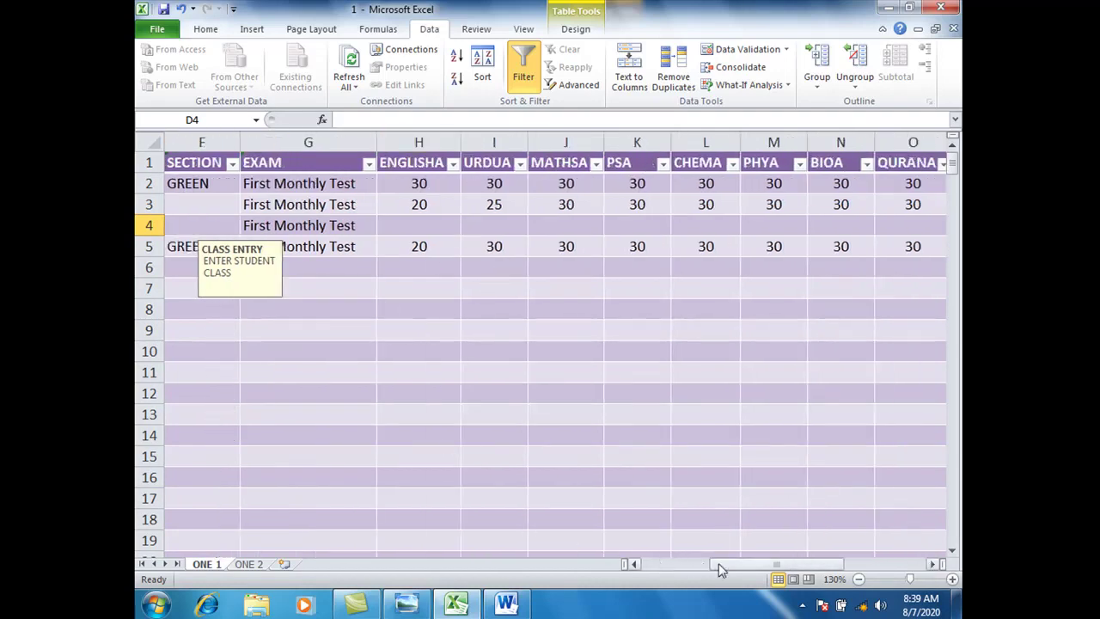
pyautogui.moveTo(718, 563); pyautogui.dragTo(648, 562)
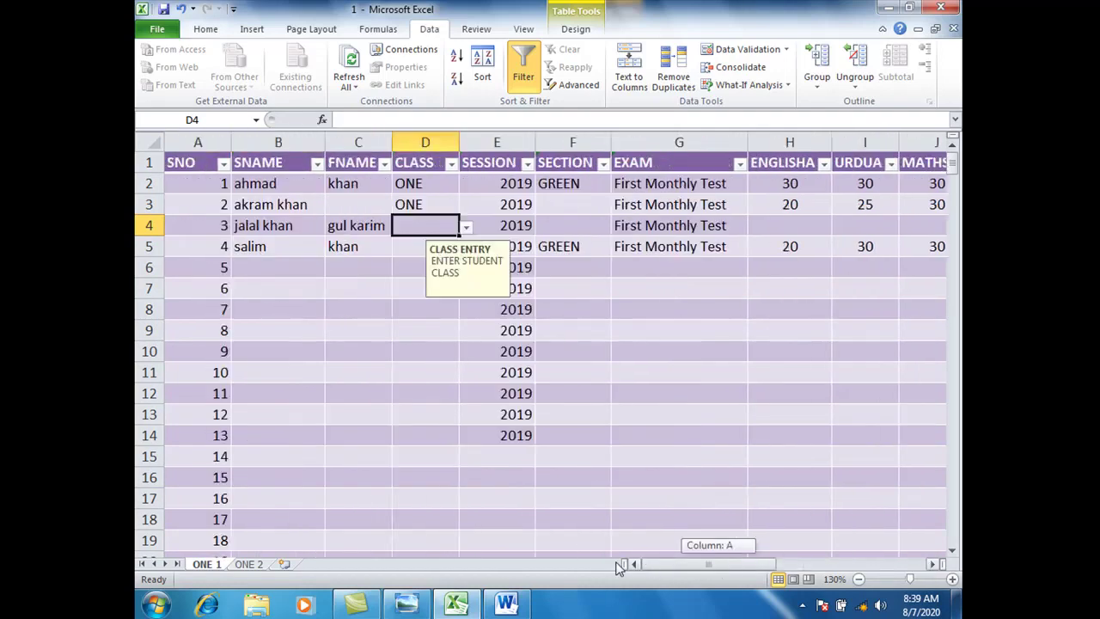
# Select the entire student detail columns from SNAME through EXAM.
pyautogui.click(268, 143)
pyautogui.moveTo(302, 147); pyautogui.dragTo(434, 160)
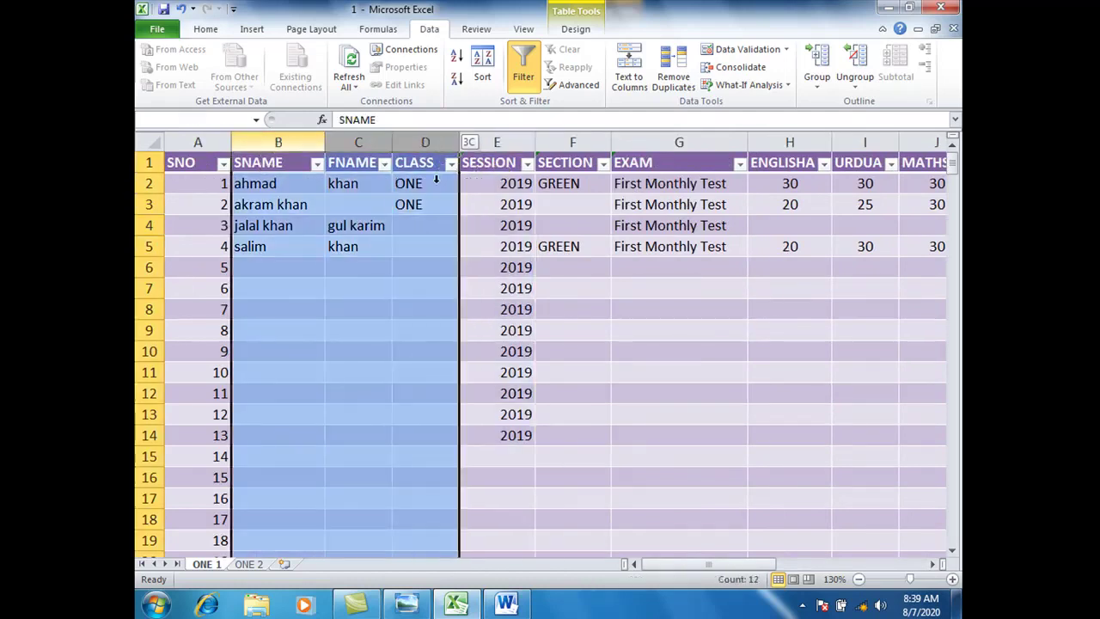
pyautogui.click(409, 248)
pyautogui.moveTo(277, 142); pyautogui.dragTo(352, 143)
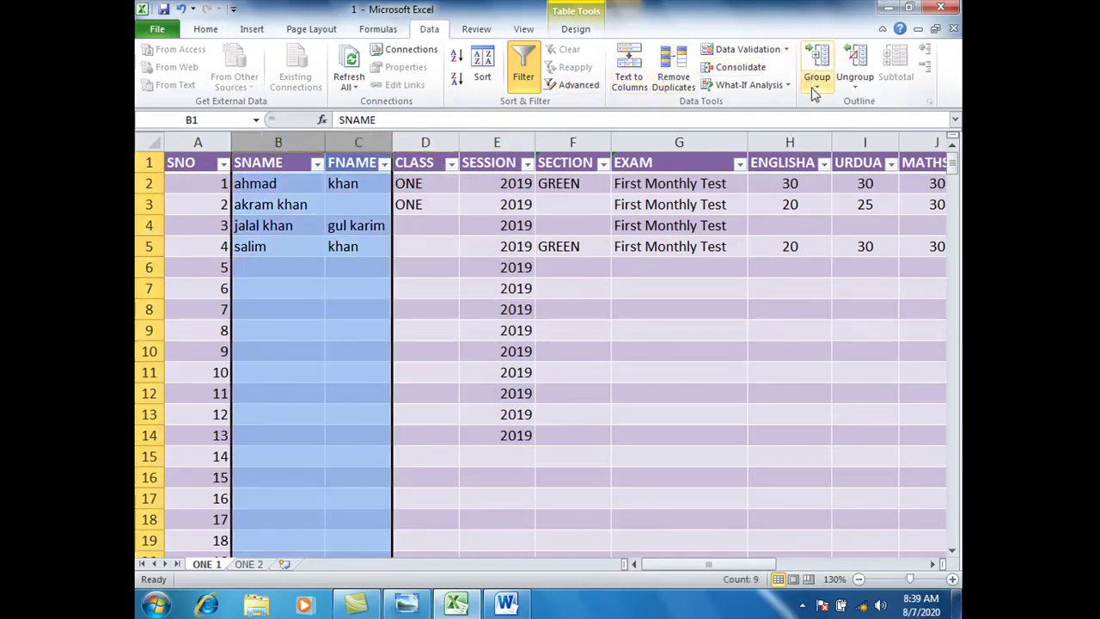
pyautogui.click(275, 165)
pyautogui.moveTo(290, 142); pyautogui.dragTo(460, 143)
pyautogui.moveTo(537, 165); pyautogui.dragTo(700, 163)
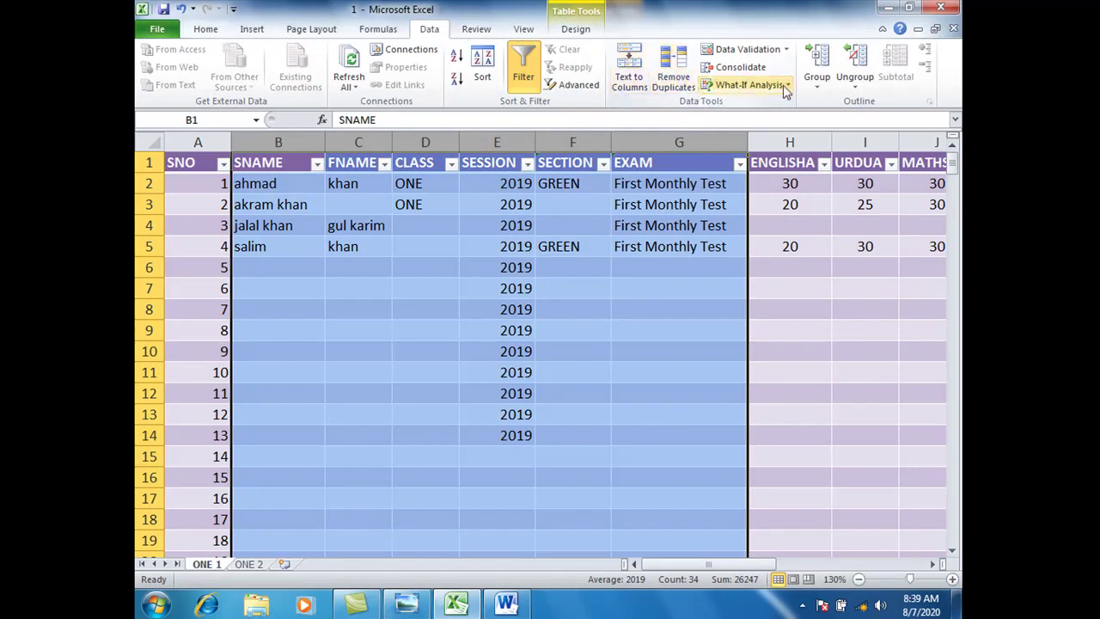
pyautogui.click(476, 29)
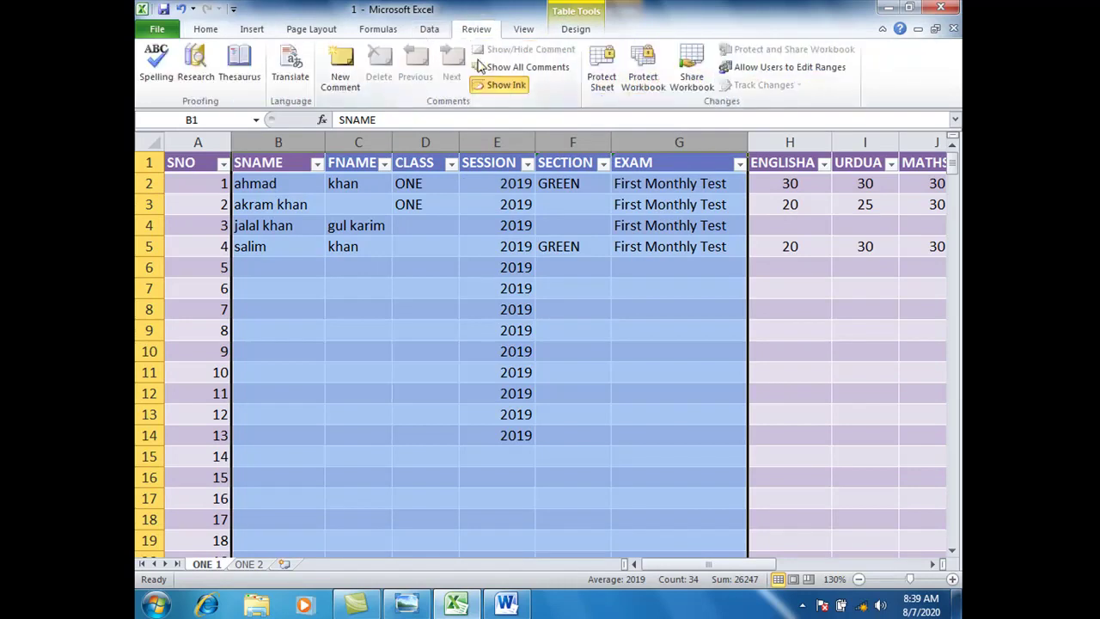
pyautogui.click(599, 76)
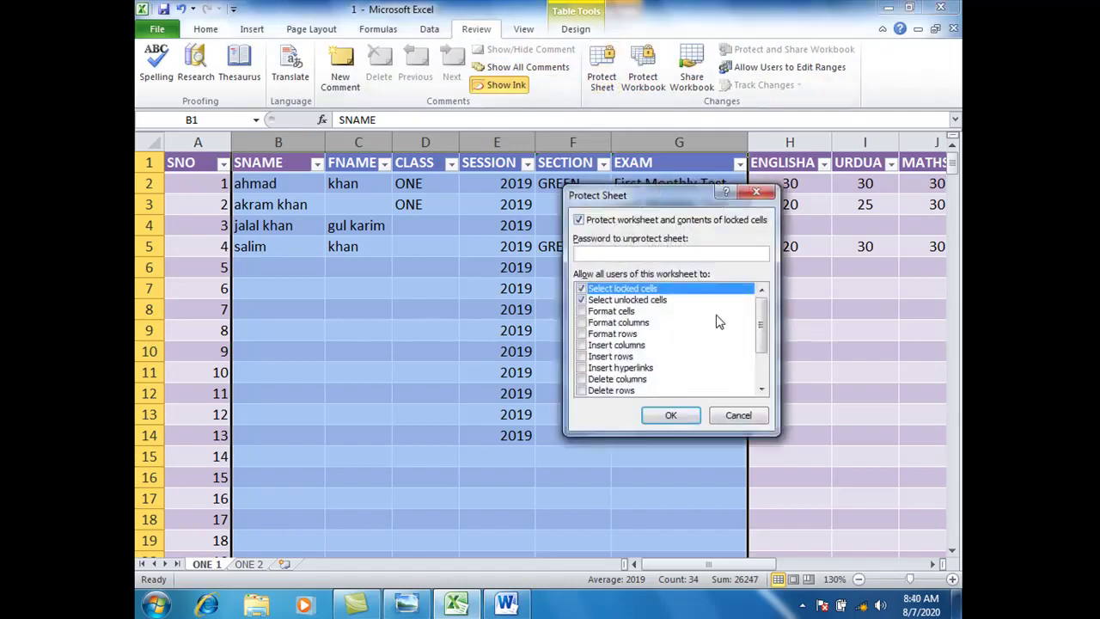
pyautogui.click(736, 415)
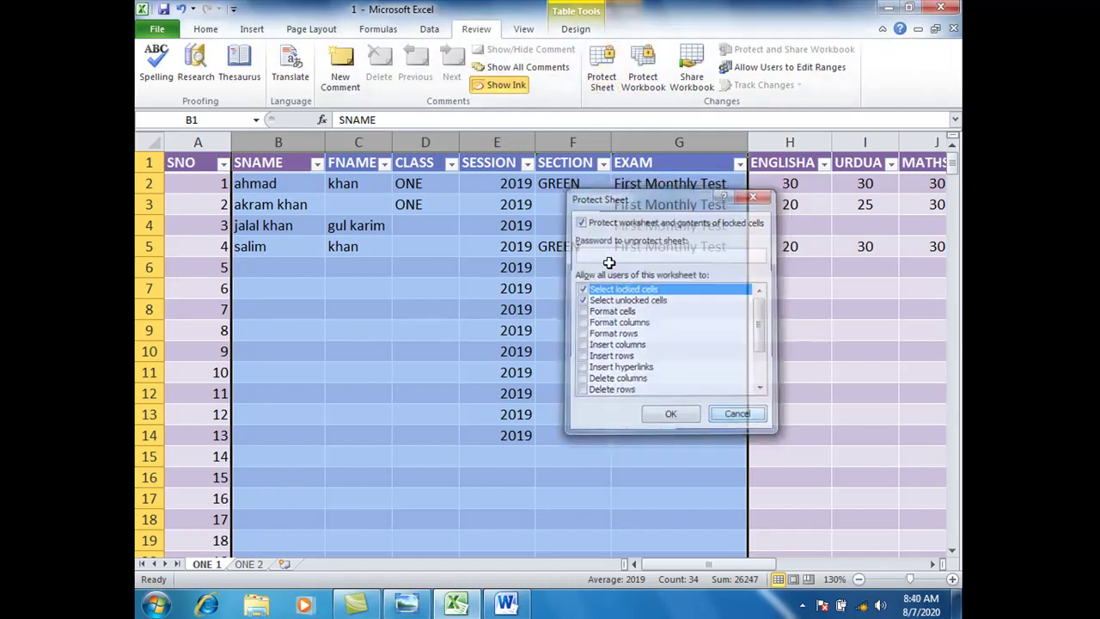
# Turn Lock Cell on and back off for the columns SNAME through EXAM so that they accept entries under sheet protection.
pyautogui.click(208, 30)
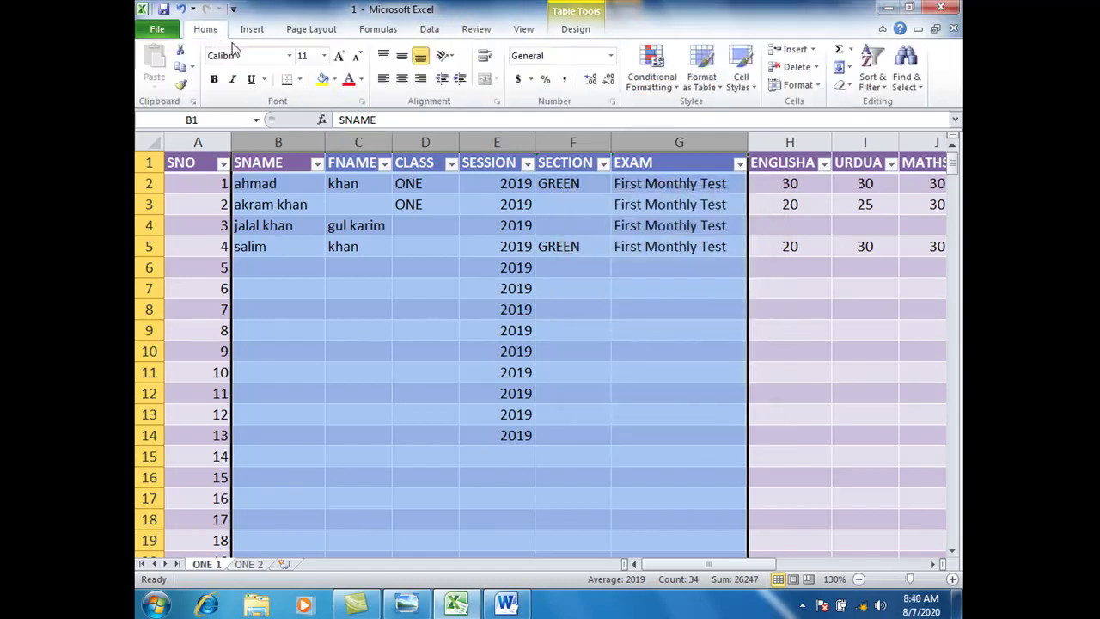
pyautogui.click(797, 89)
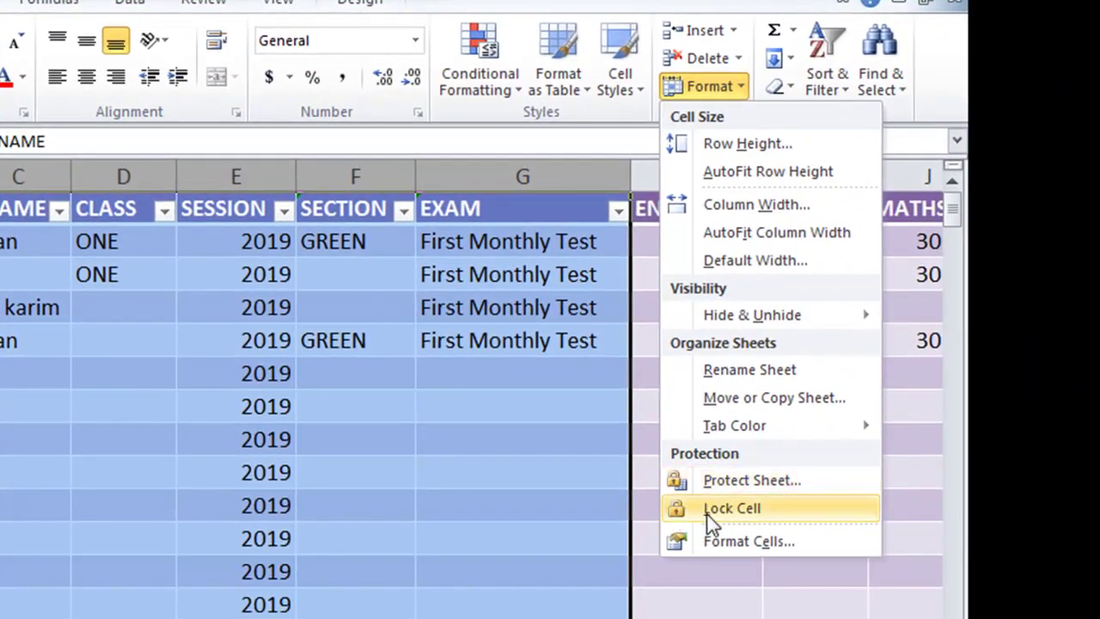
pyautogui.click(709, 519)
pyautogui.click(703, 85)
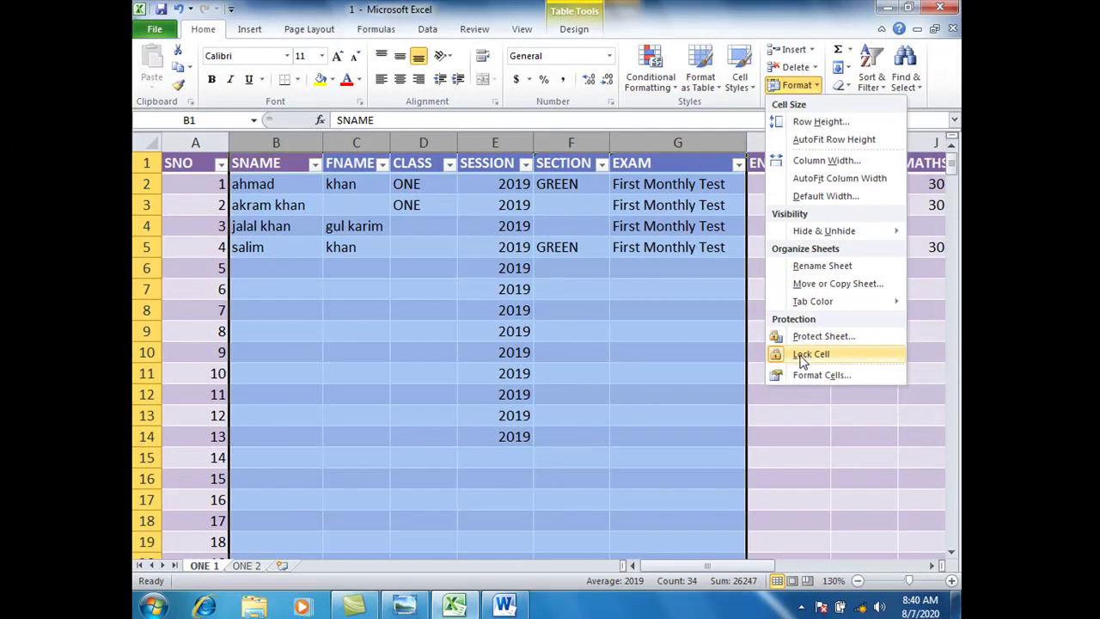
pyautogui.click(800, 358)
pyautogui.click(762, 294)
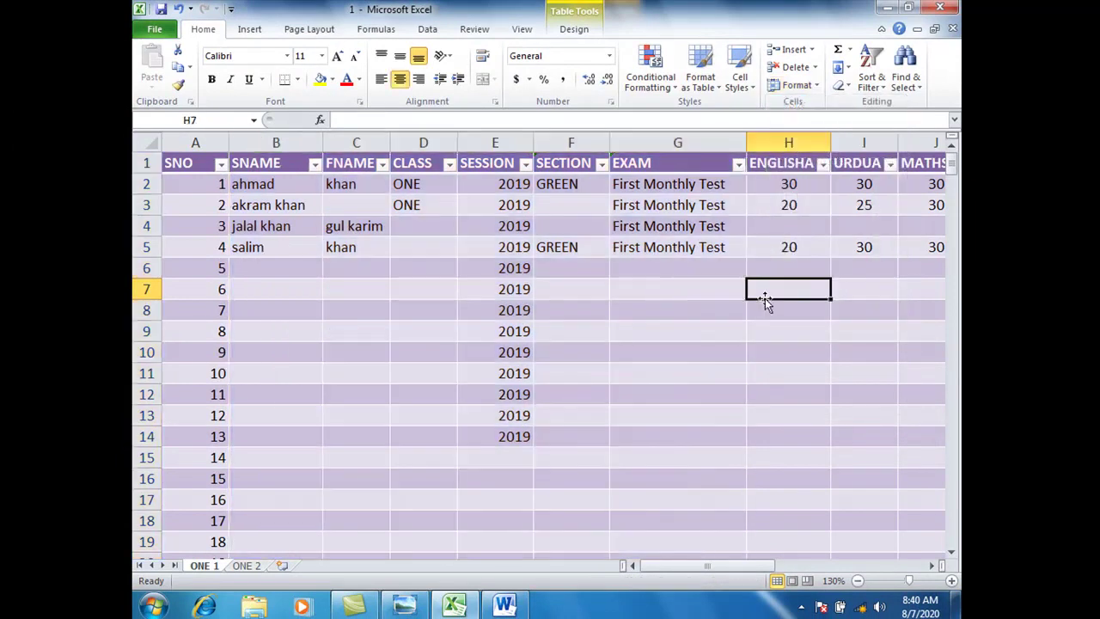
pyautogui.moveTo(935, 566); pyautogui.dragTo(935, 565)
pyautogui.moveTo(627, 142); pyautogui.dragTo(217, 168)
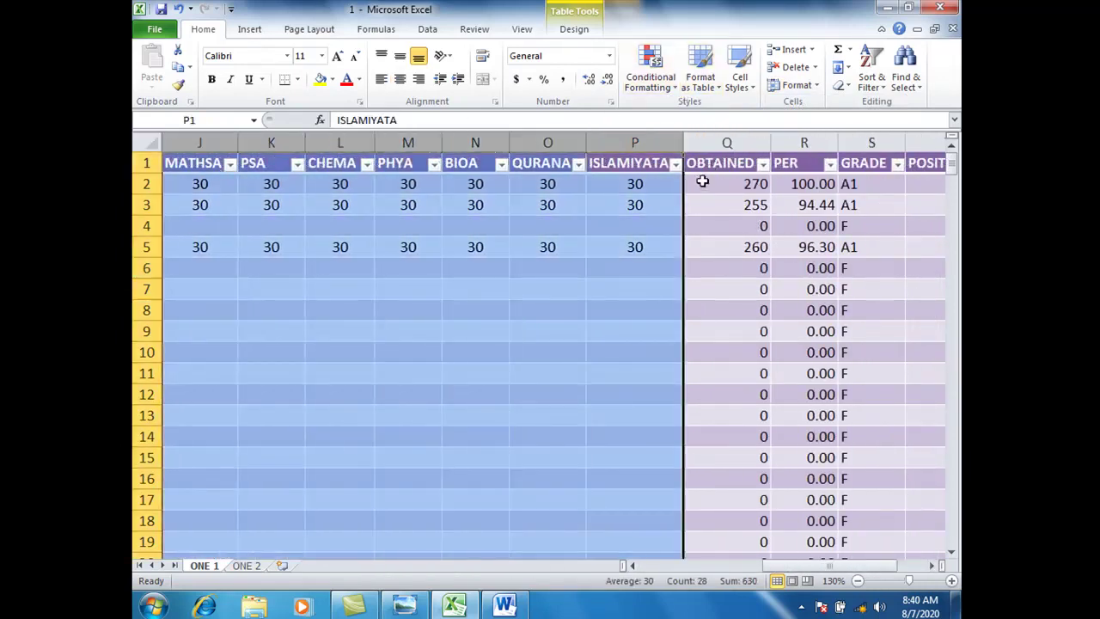
pyautogui.click(756, 224)
pyautogui.click(798, 212)
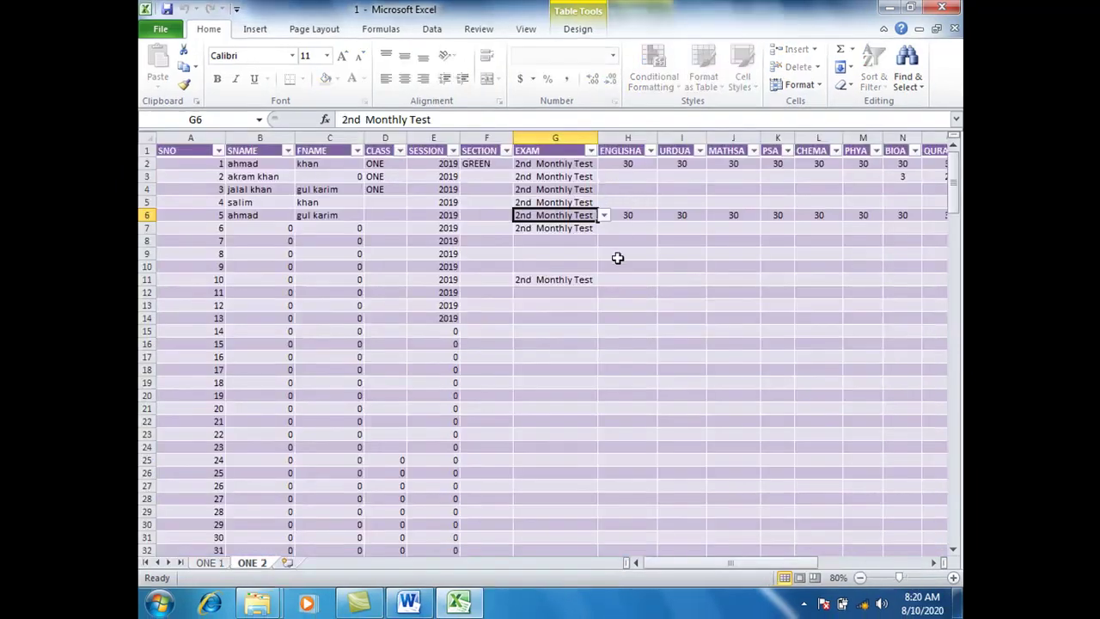
# Protect the ONE 2 sheet with a sheet password, keeping selection of locked and unlocked cells allowed.
pyautogui.click(617, 257)
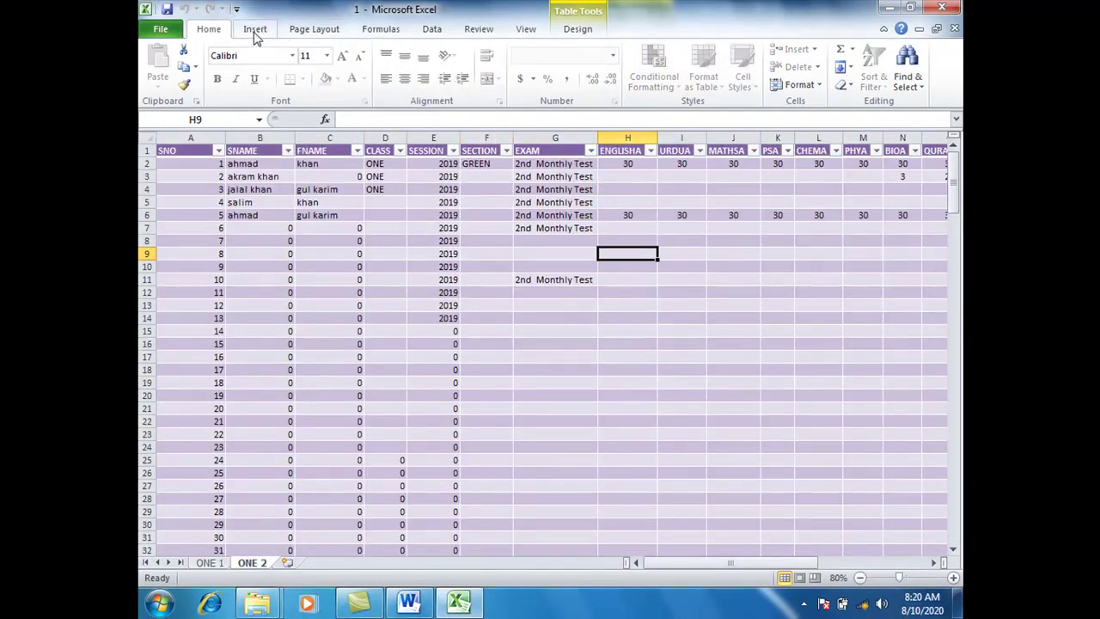
pyautogui.click(593, 228)
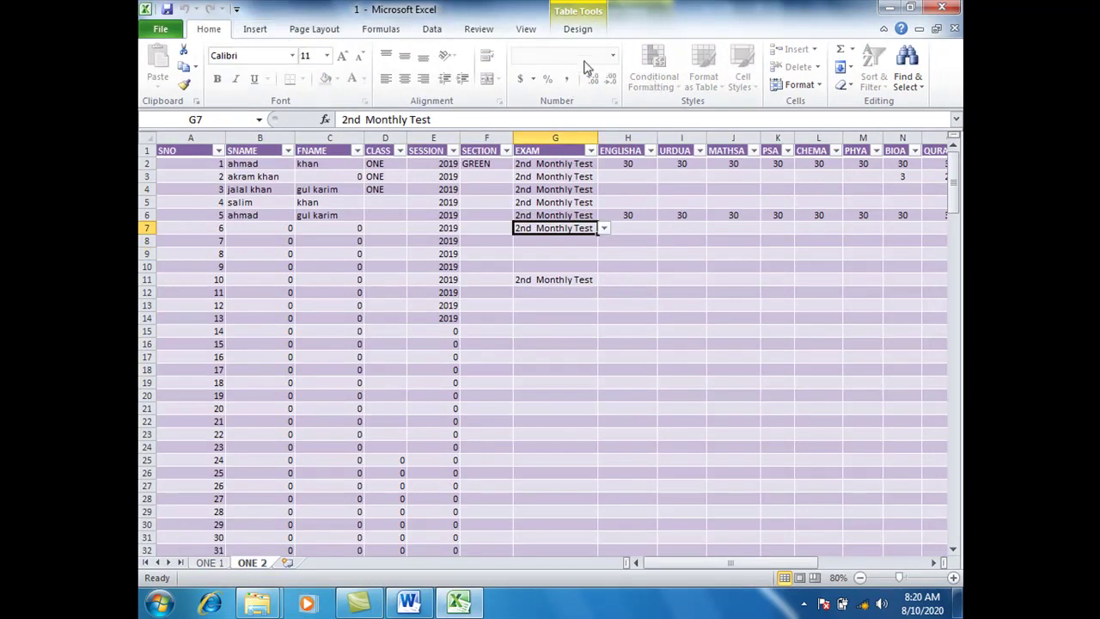
pyautogui.click(713, 216)
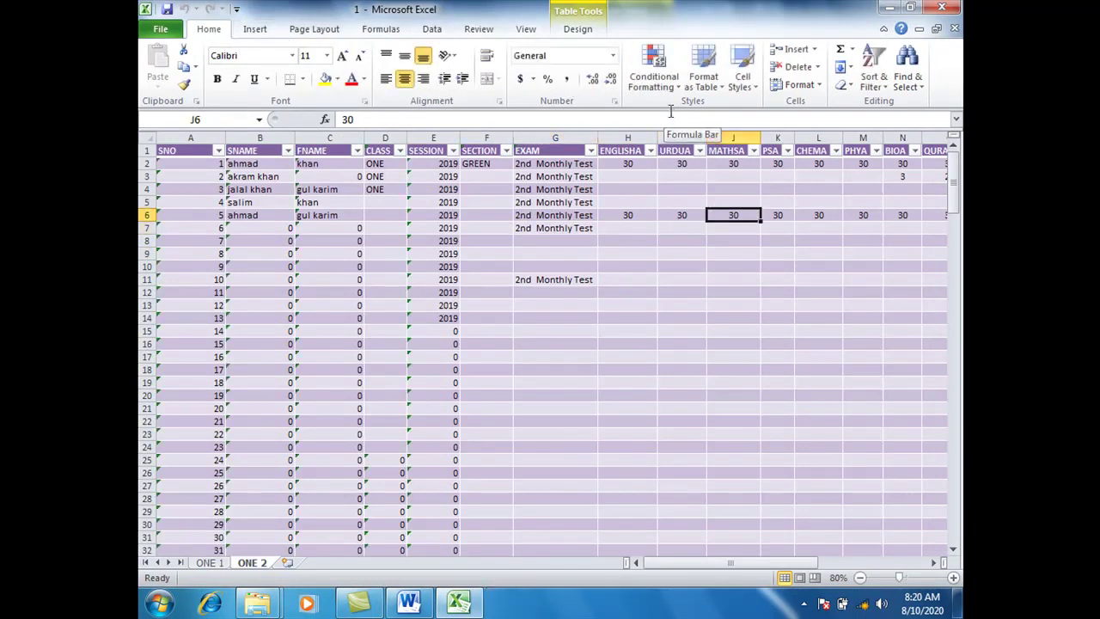
pyautogui.click(807, 84)
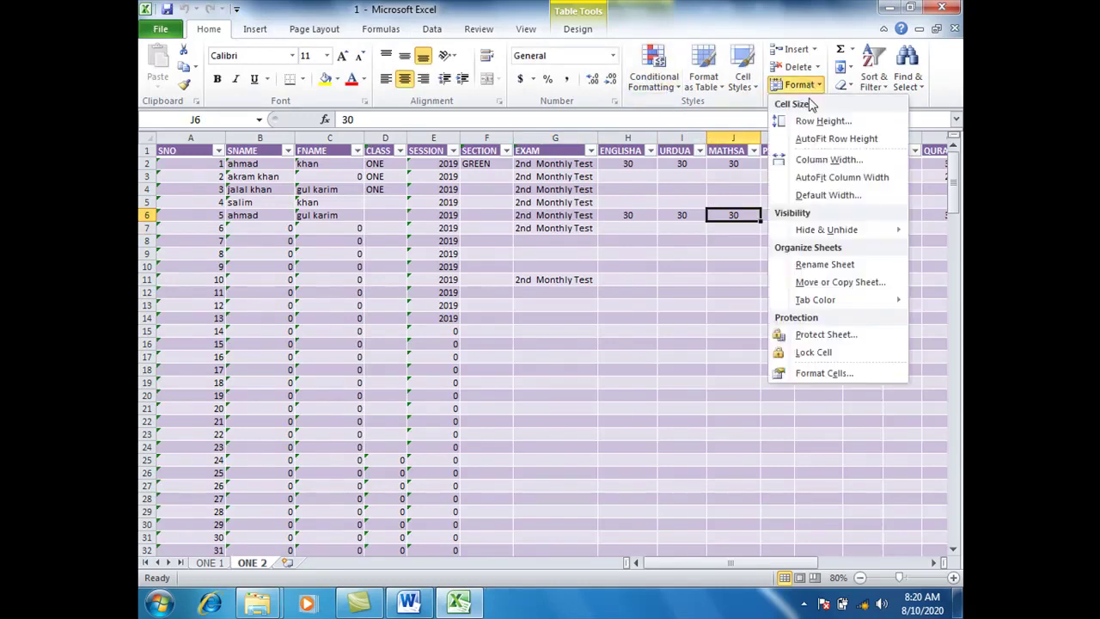
pyautogui.click(823, 334)
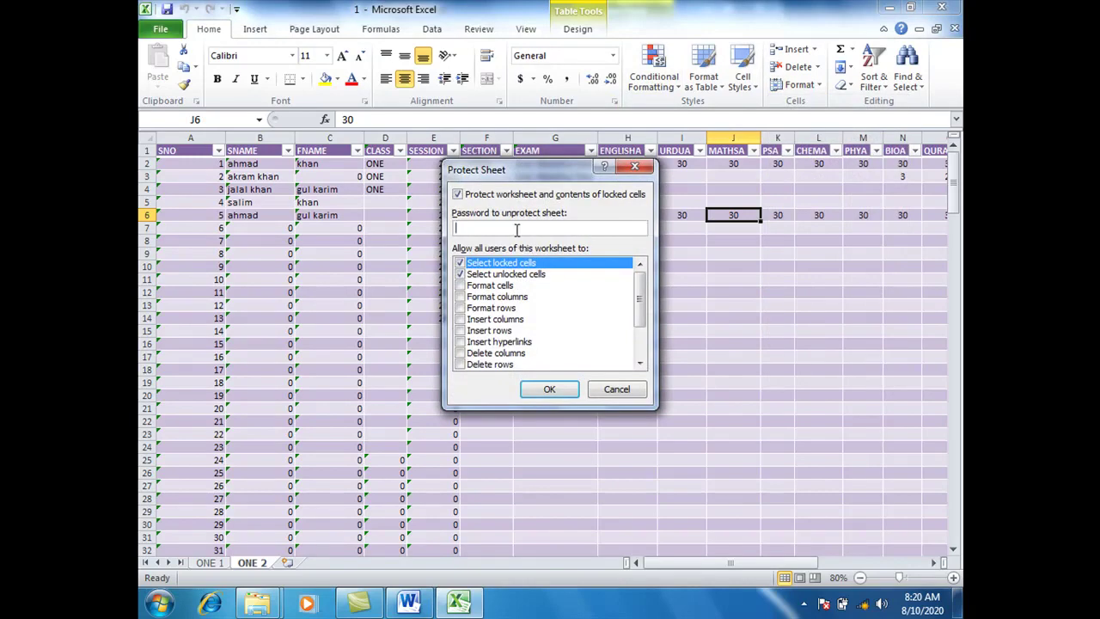
pyautogui.write('1')
pyautogui.click(549, 389)
pyautogui.write('1')
pyautogui.click(560, 338)
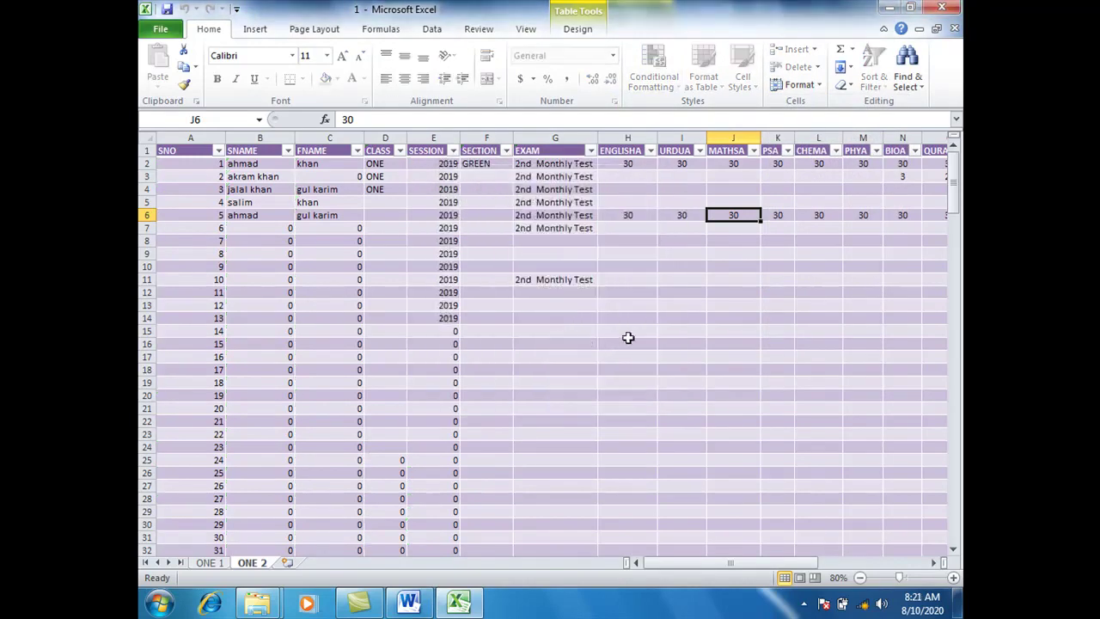
pyautogui.click(636, 294)
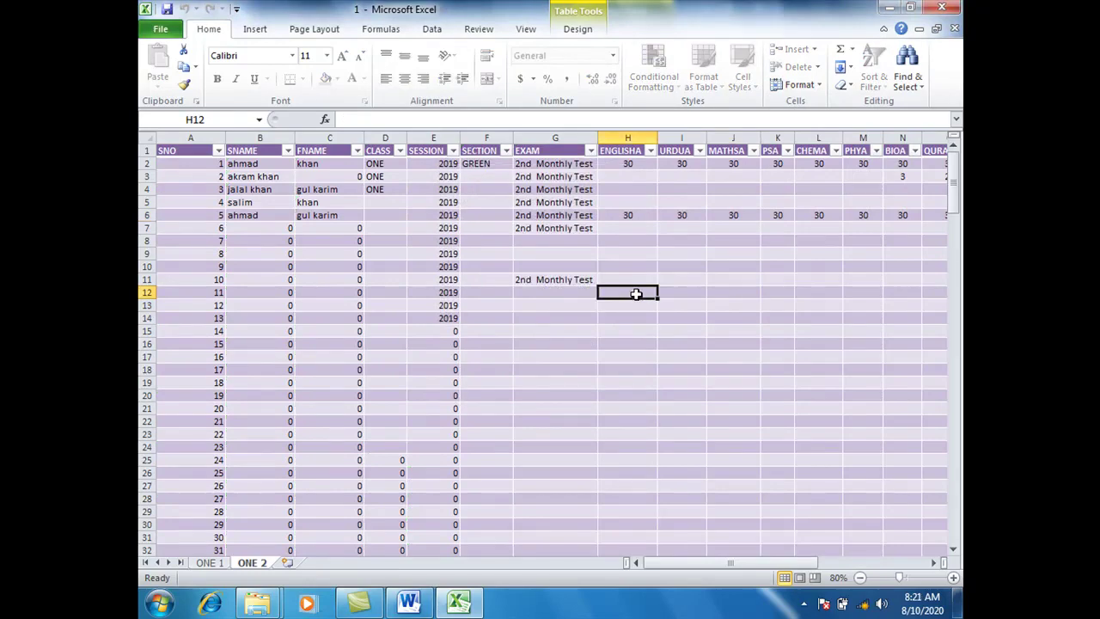
# Switch to the Detailed Marks Certificate in Word and open the mail merge recipient source choices.
pyautogui.click(409, 601)
pyautogui.scroll(3, 551, 273)
pyautogui.scroll(1, 570, 292)
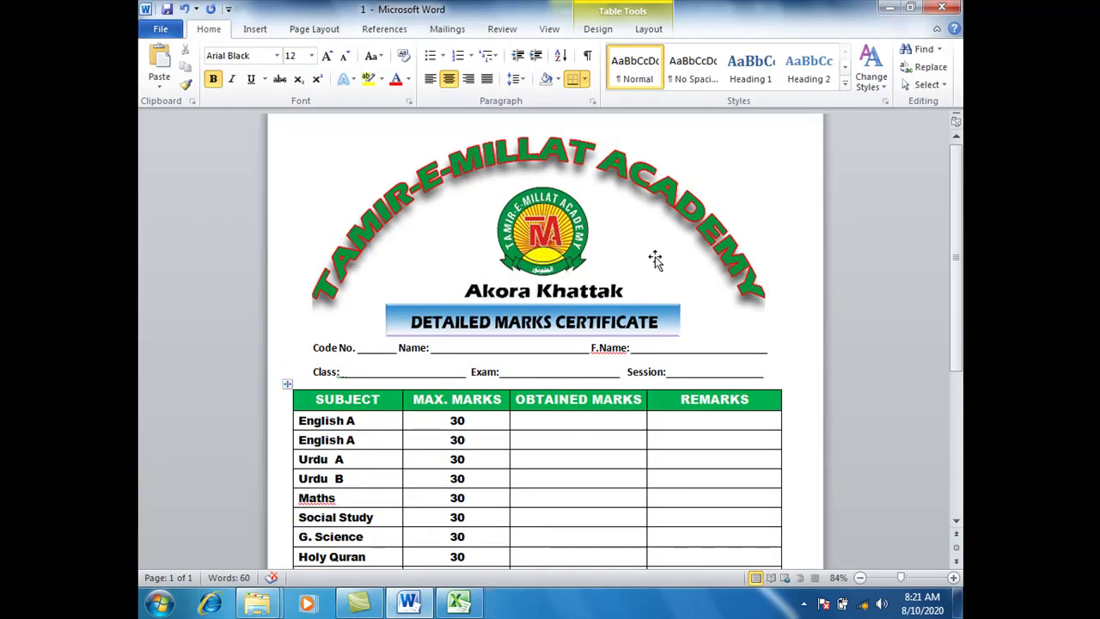
pyautogui.click(447, 29)
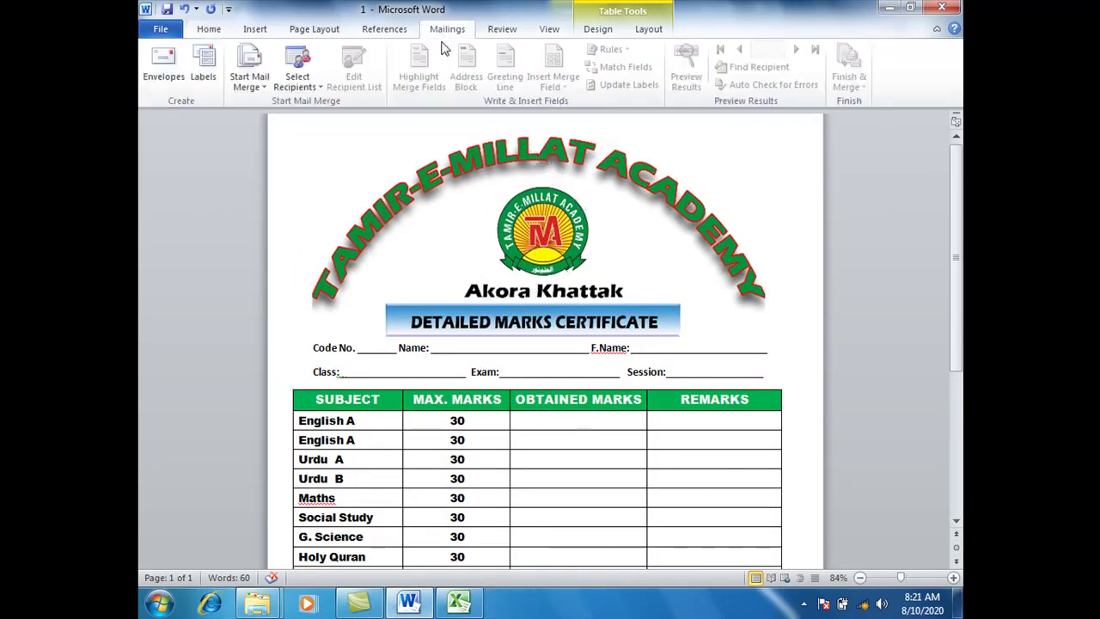
pyautogui.click(310, 91)
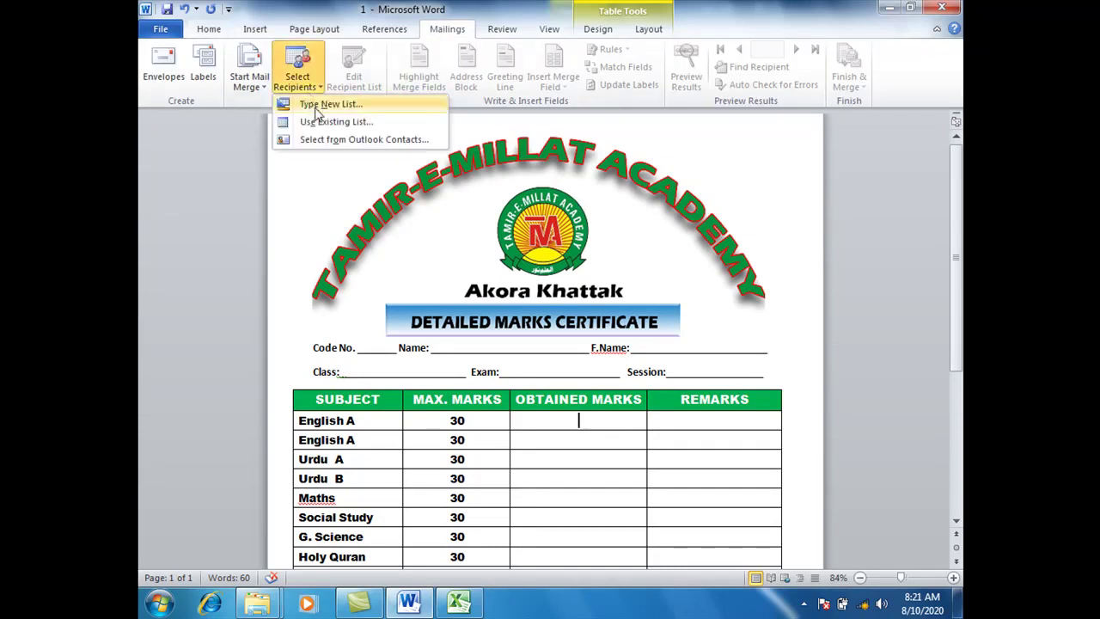
# Return to Excel and close the marks workbook, saving its changes.
pyautogui.click(460, 603)
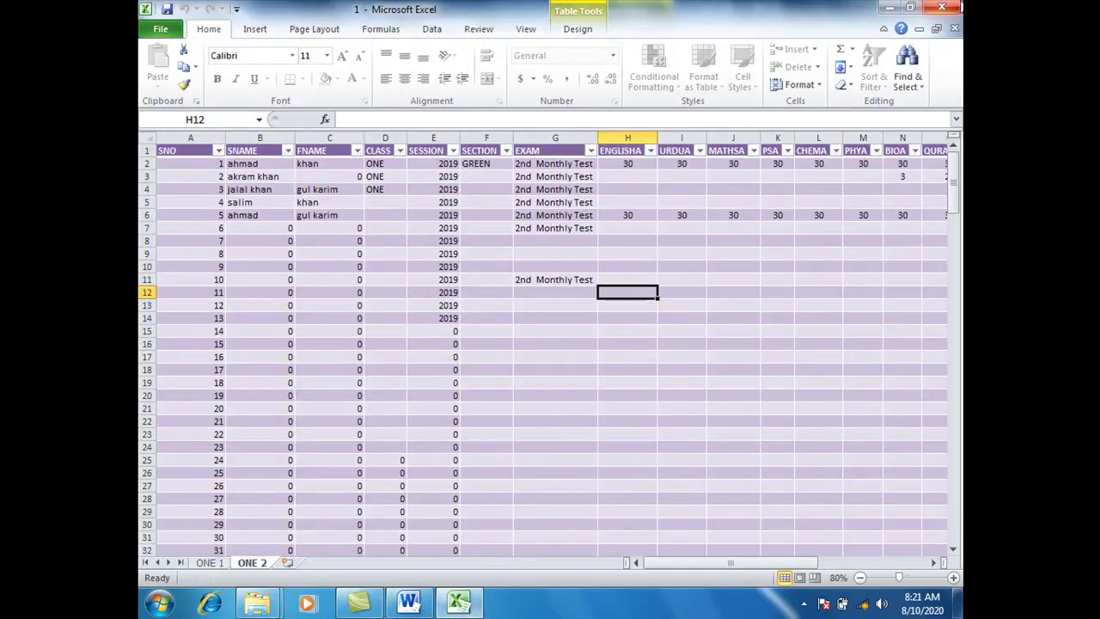
pyautogui.click(943, 8)
pyautogui.click(491, 327)
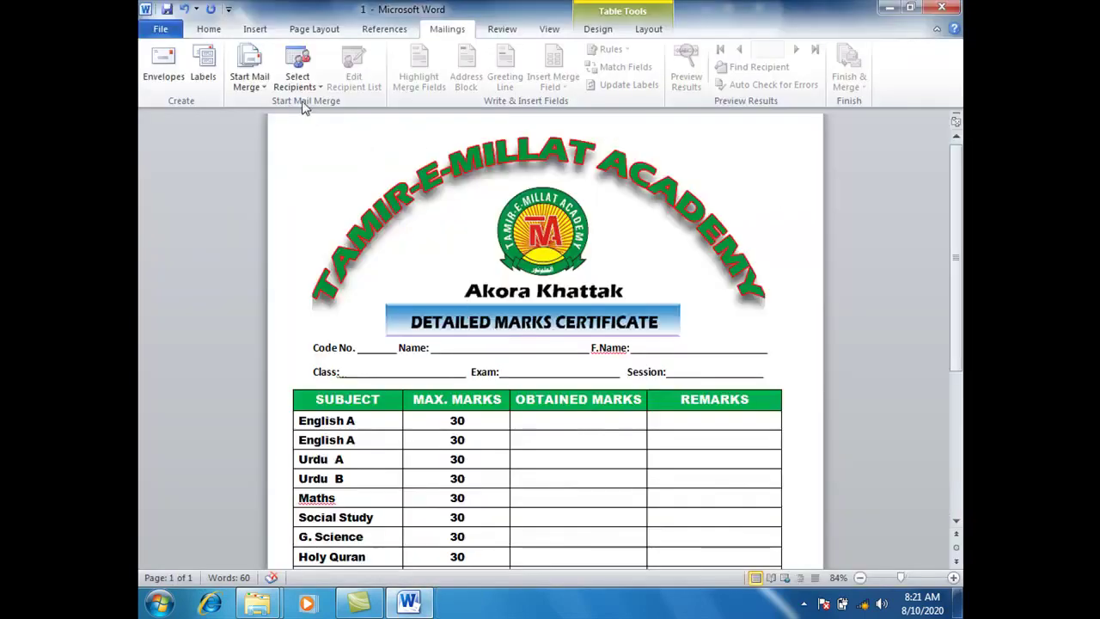
# Connect the certificate to the existing Excel workbook 1 on Removable Disk (G:), using the 'ONE 1$' table with first-row column headers.
pyautogui.click(300, 89)
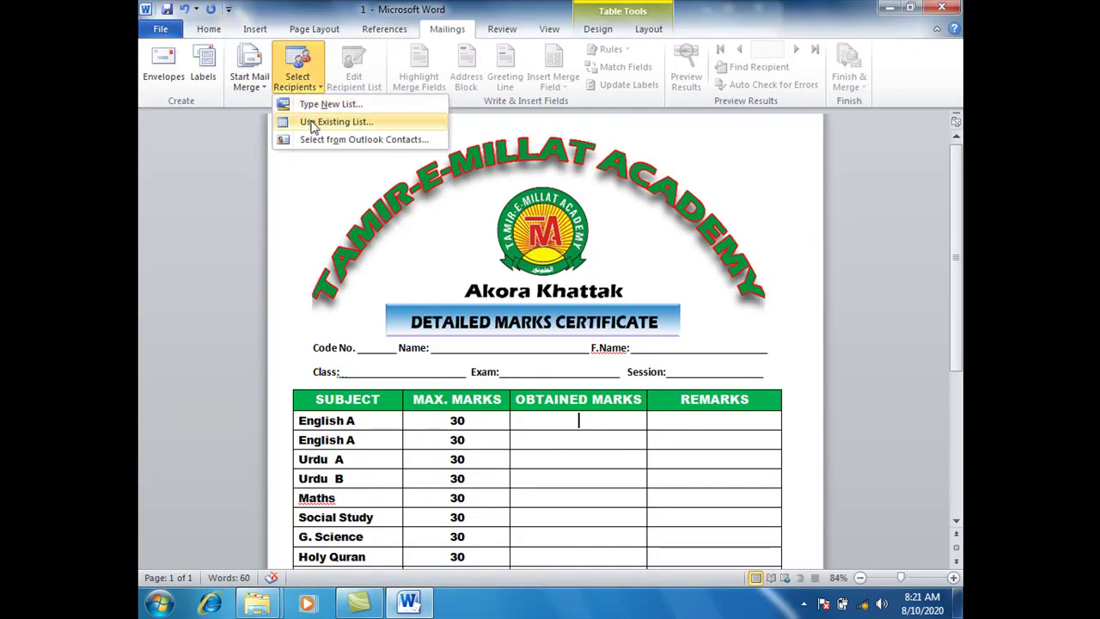
pyautogui.click(314, 123)
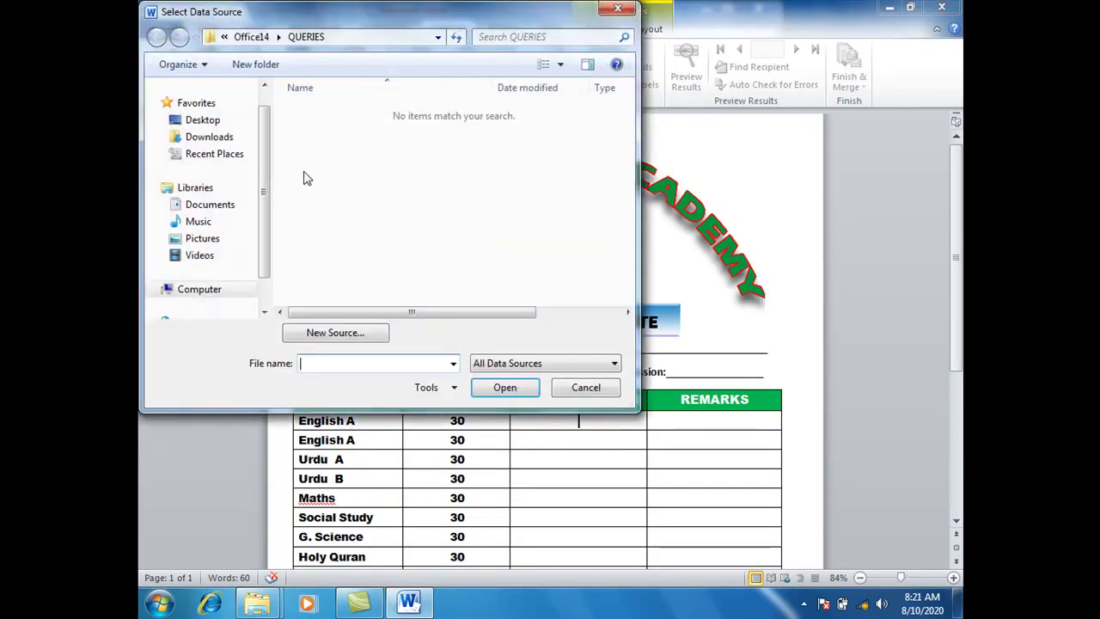
pyautogui.click(225, 292)
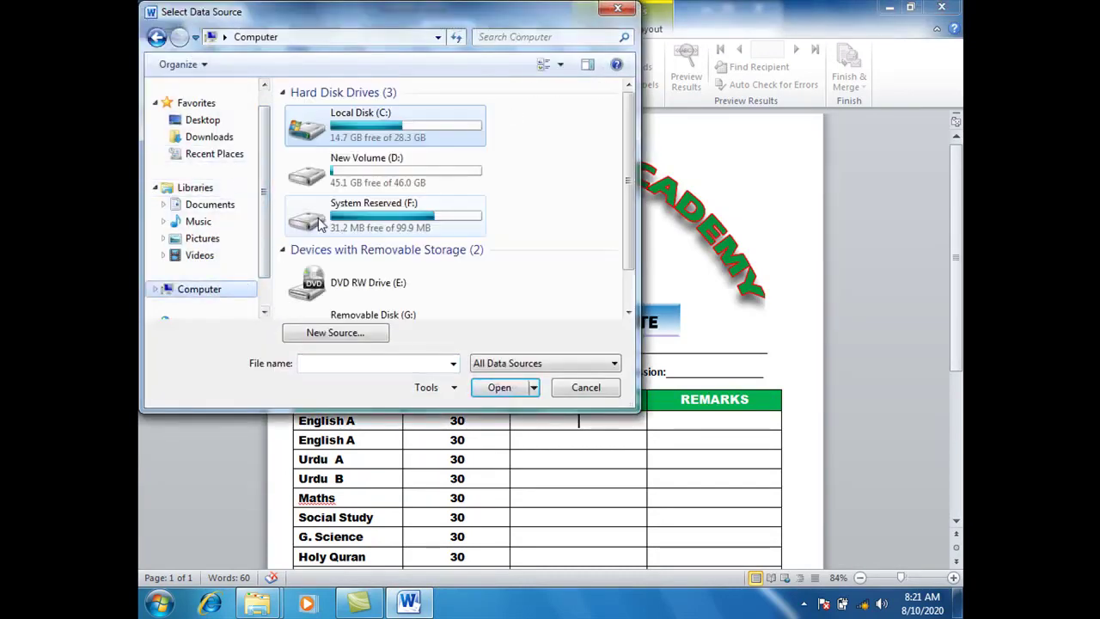
pyautogui.scroll(-2, 310, 232)
pyautogui.doubleClick(361, 286)
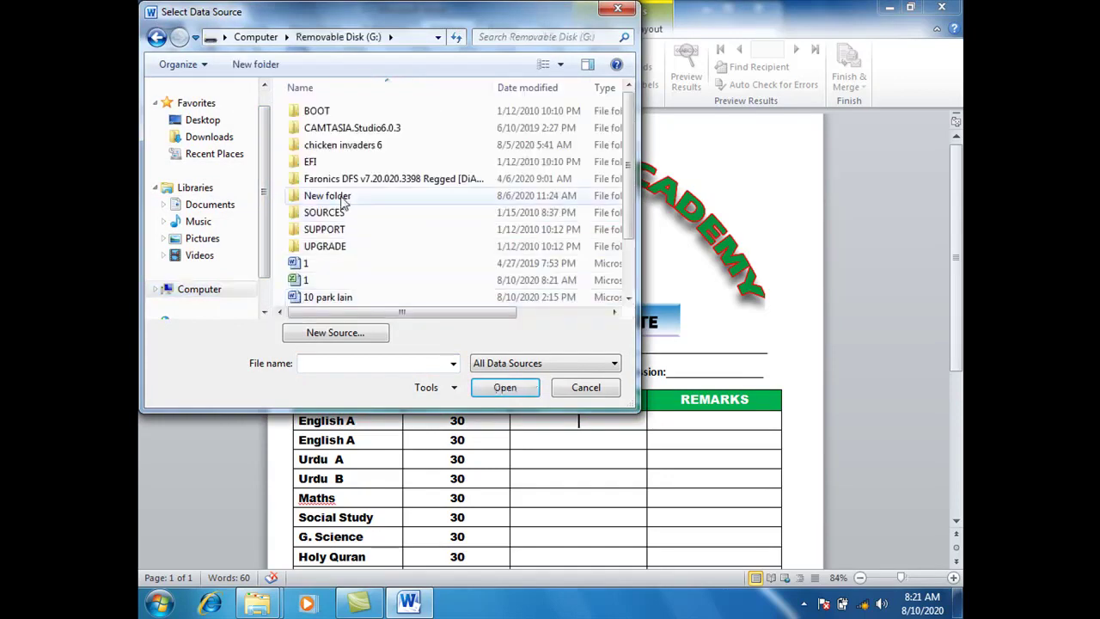
pyautogui.click(326, 281)
pyautogui.click(479, 386)
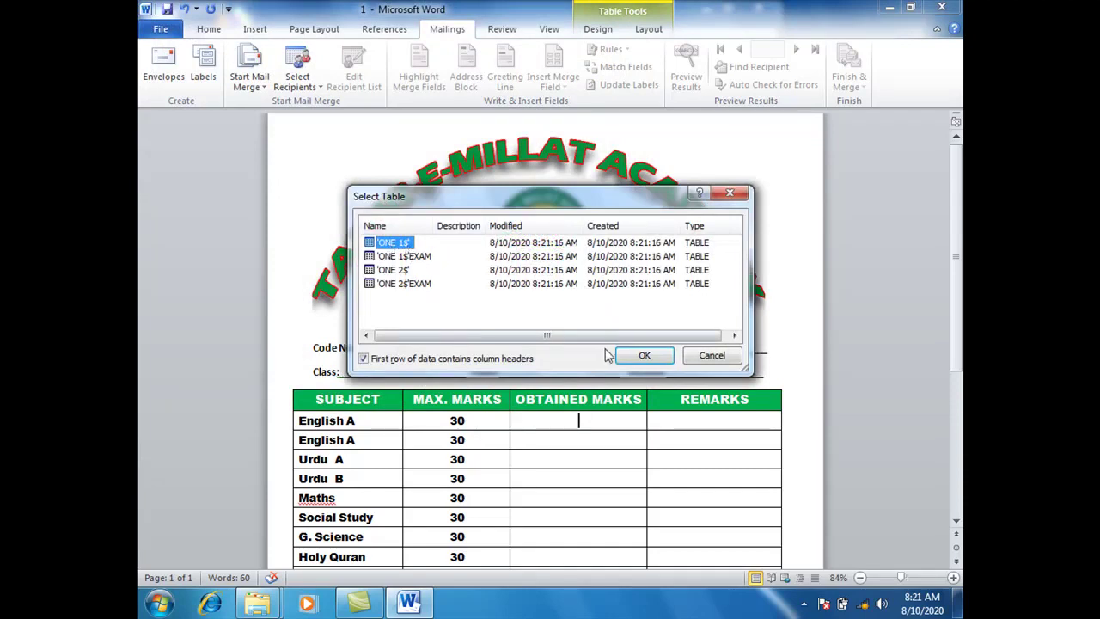
pyautogui.click(631, 357)
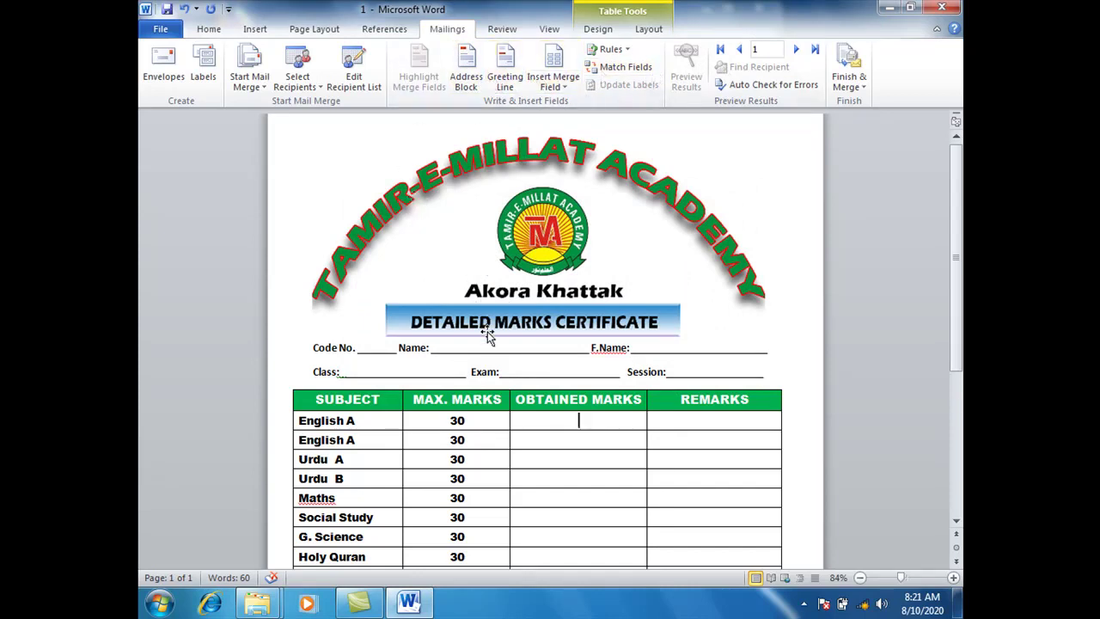
# Insert the merge fields SNO after Code No., SNAME after Name and FNAME after F.Name on the certificate.
pyautogui.click(386, 349)
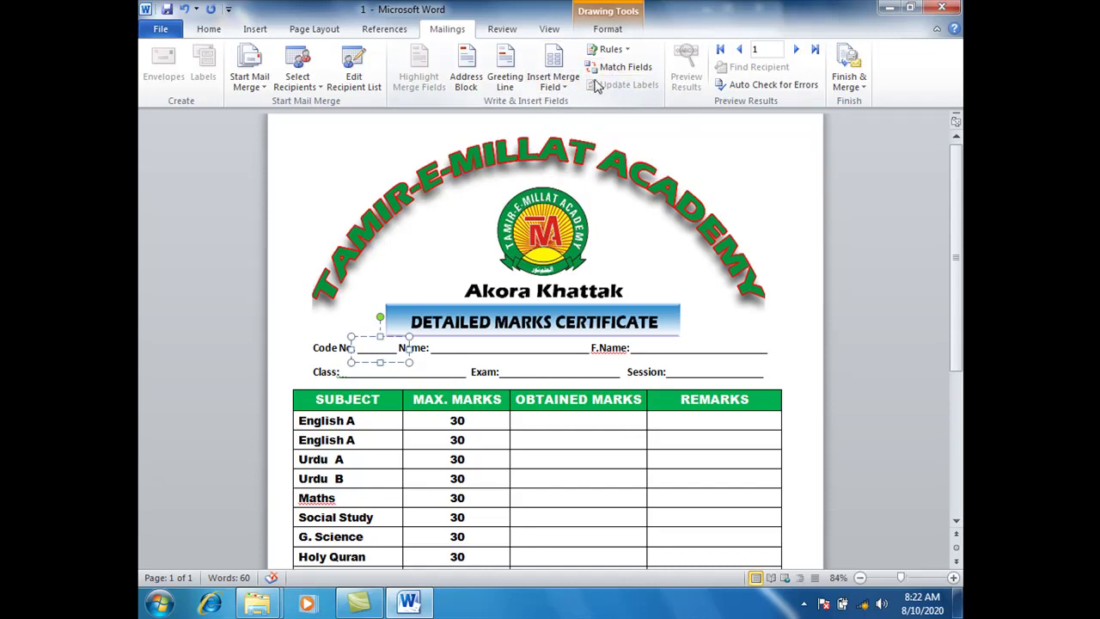
pyautogui.click(553, 82)
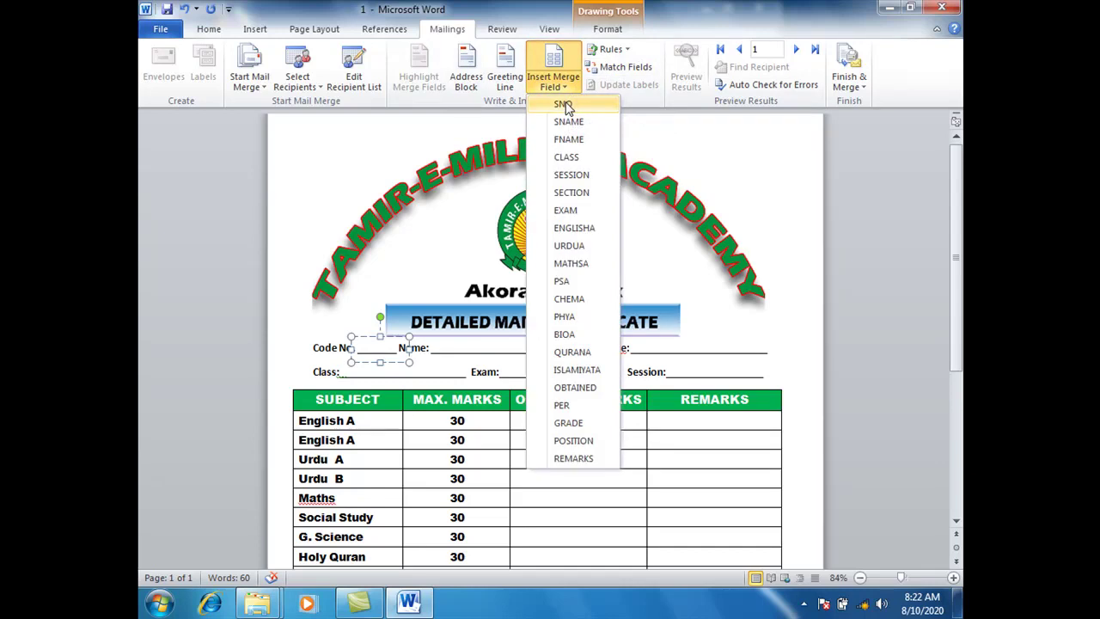
pyautogui.click(565, 106)
pyautogui.click(483, 354)
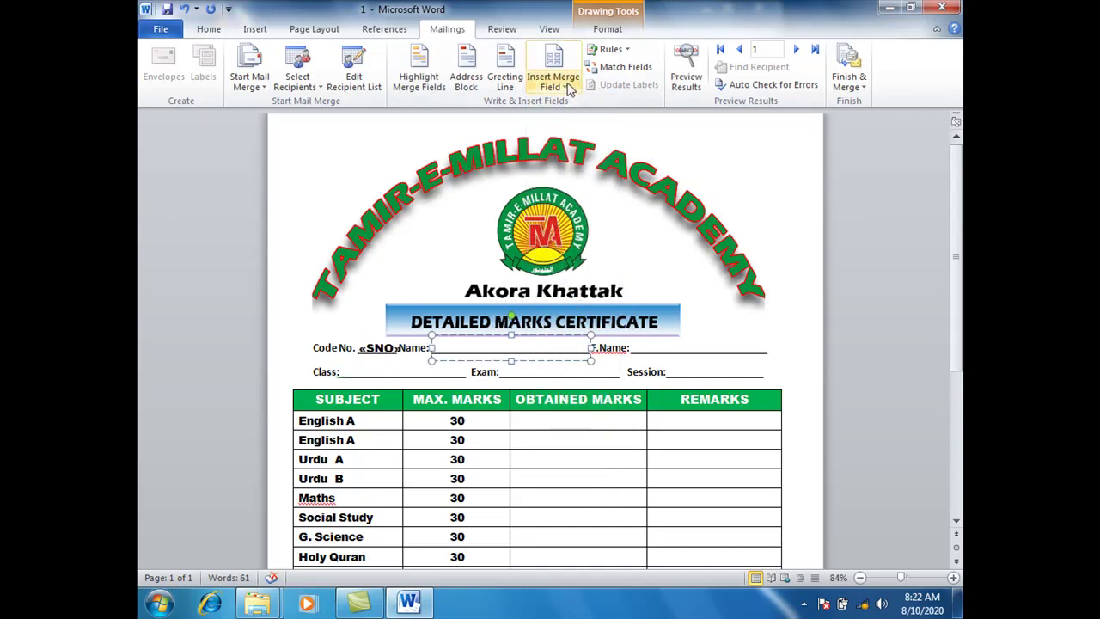
pyautogui.click(569, 90)
pyautogui.click(569, 122)
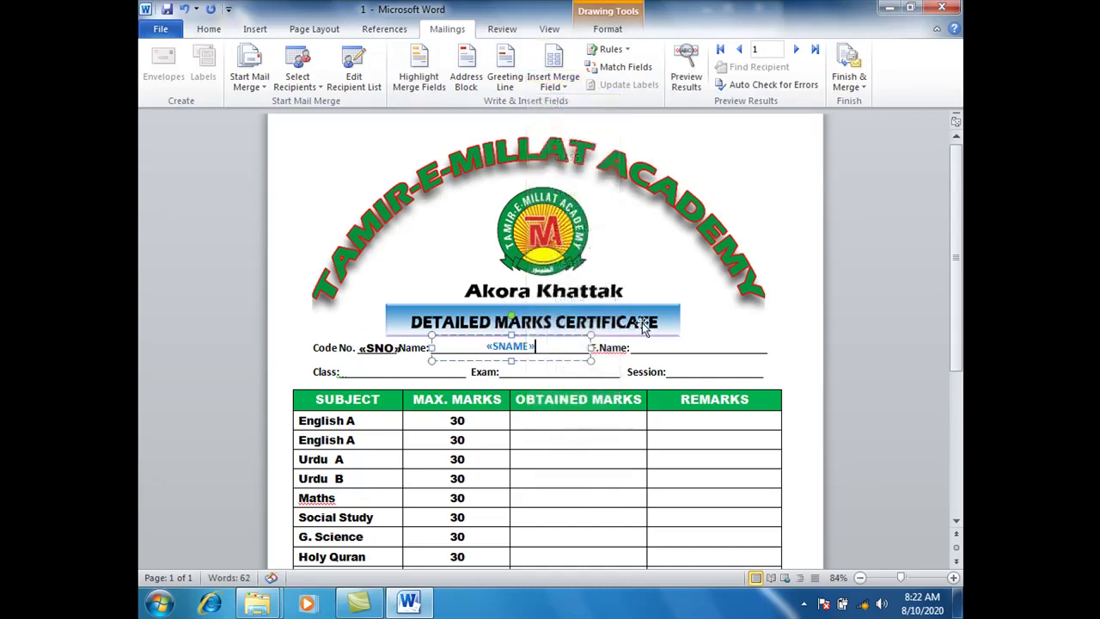
pyautogui.click(661, 348)
pyautogui.click(563, 86)
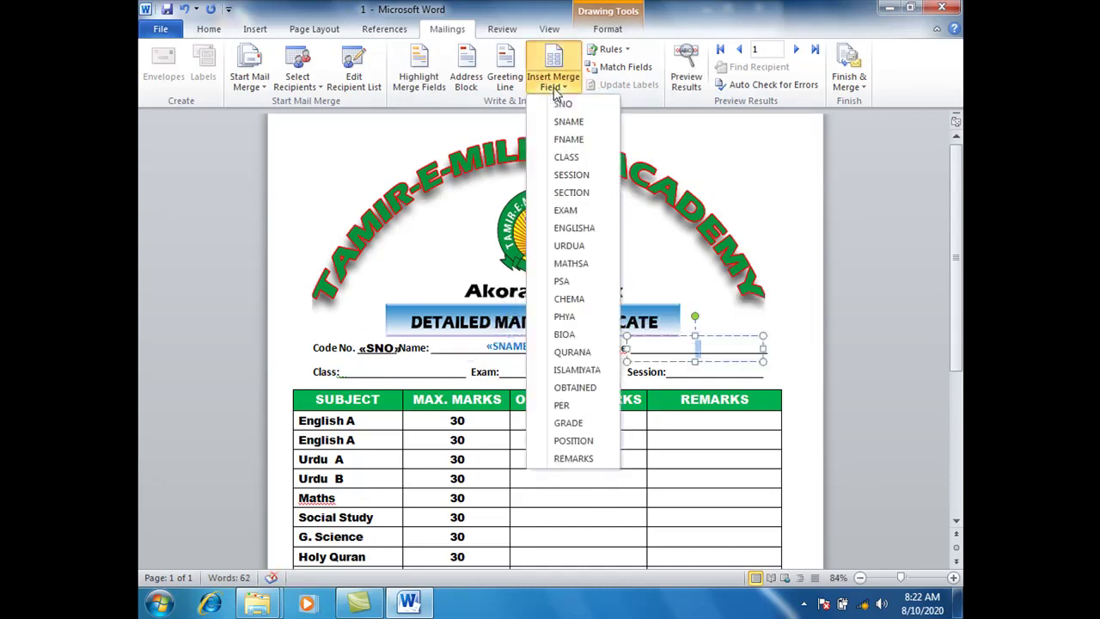
pyautogui.click(571, 138)
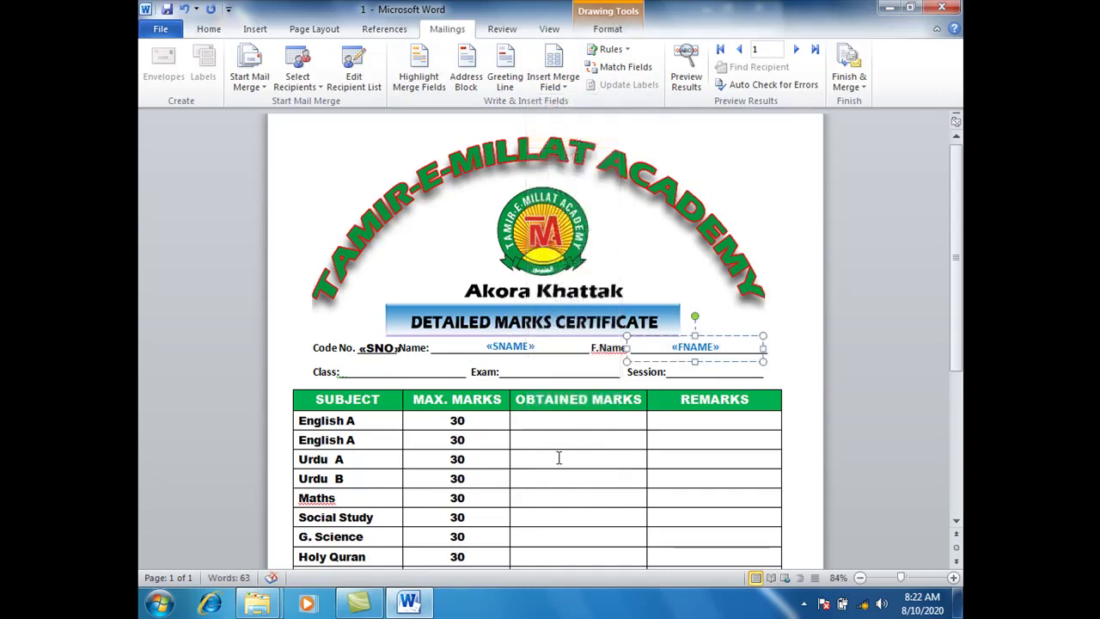
# Insert the merge fields CLASS after Class, EXAM after Exam and SESSION after Session on the certificate.
pyautogui.scroll(-2, 560, 446)
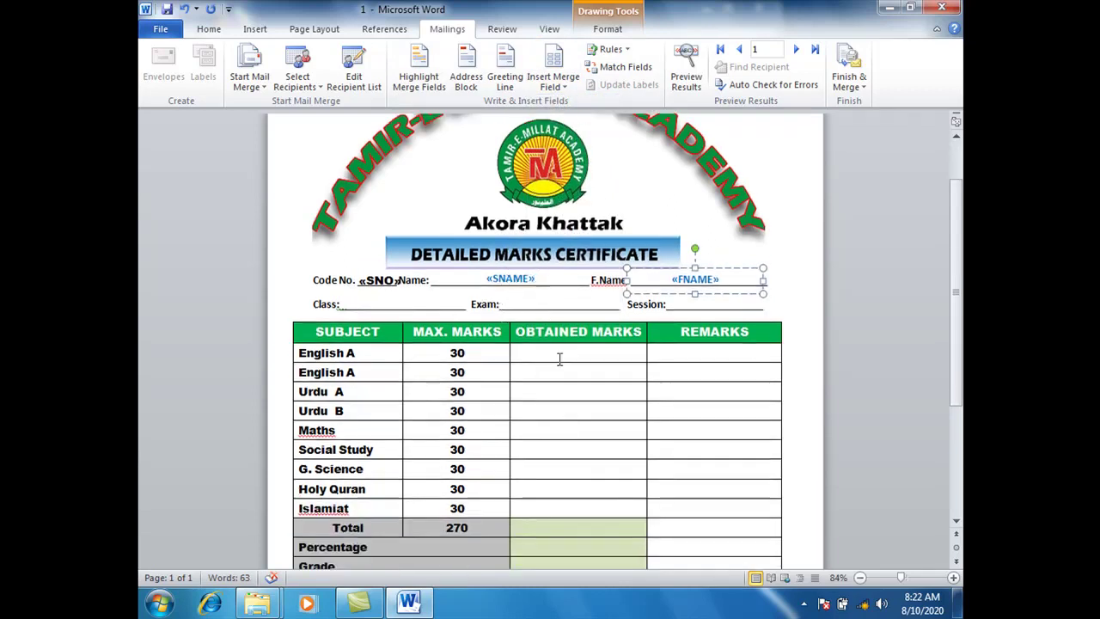
pyautogui.click(402, 304)
pyautogui.click(561, 85)
pyautogui.click(569, 159)
pyautogui.click(552, 307)
pyautogui.click(556, 86)
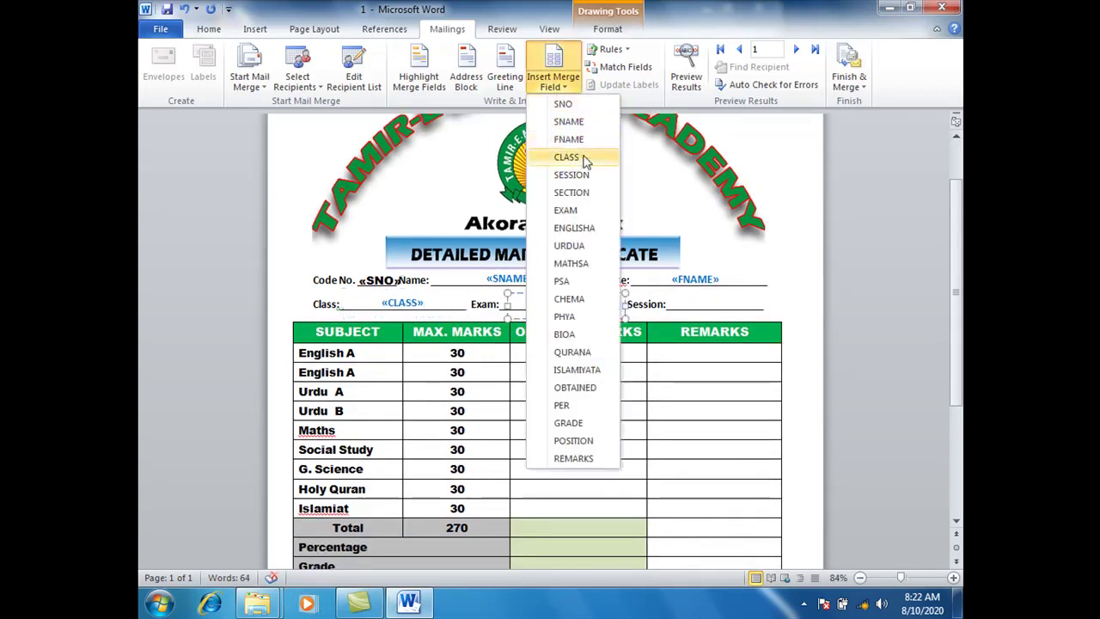
pyautogui.click(577, 211)
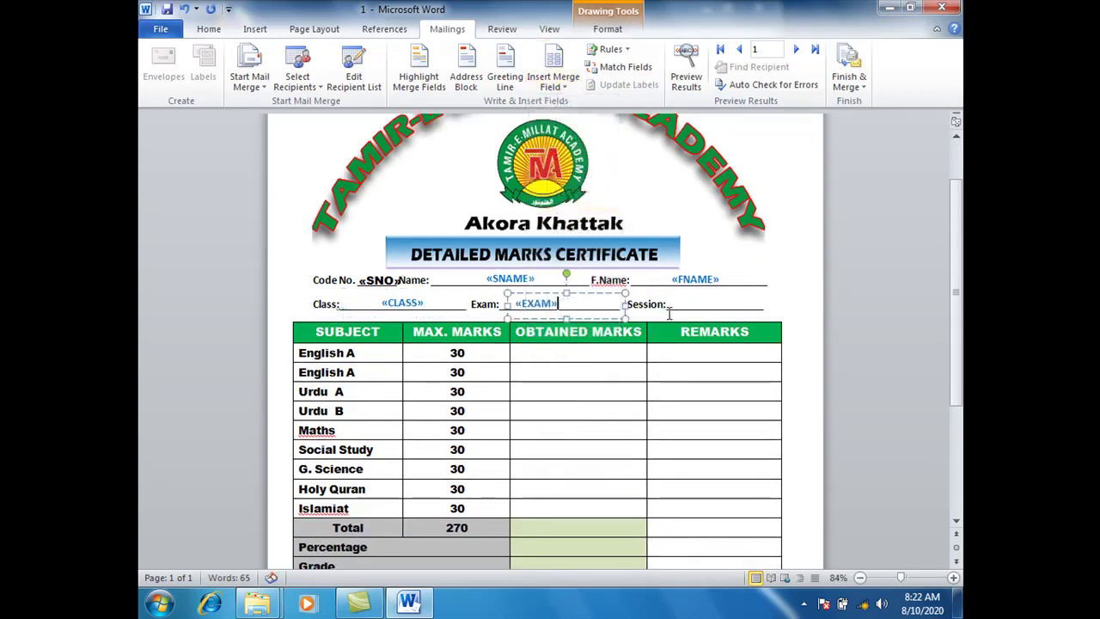
pyautogui.click(722, 305)
pyautogui.click(546, 86)
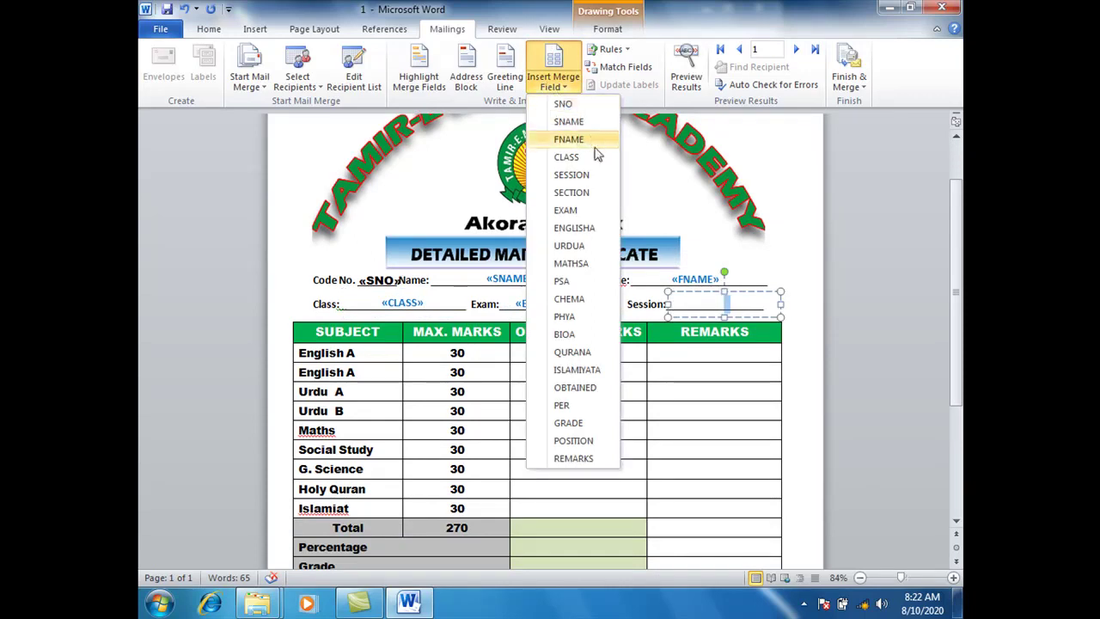
pyautogui.click(585, 176)
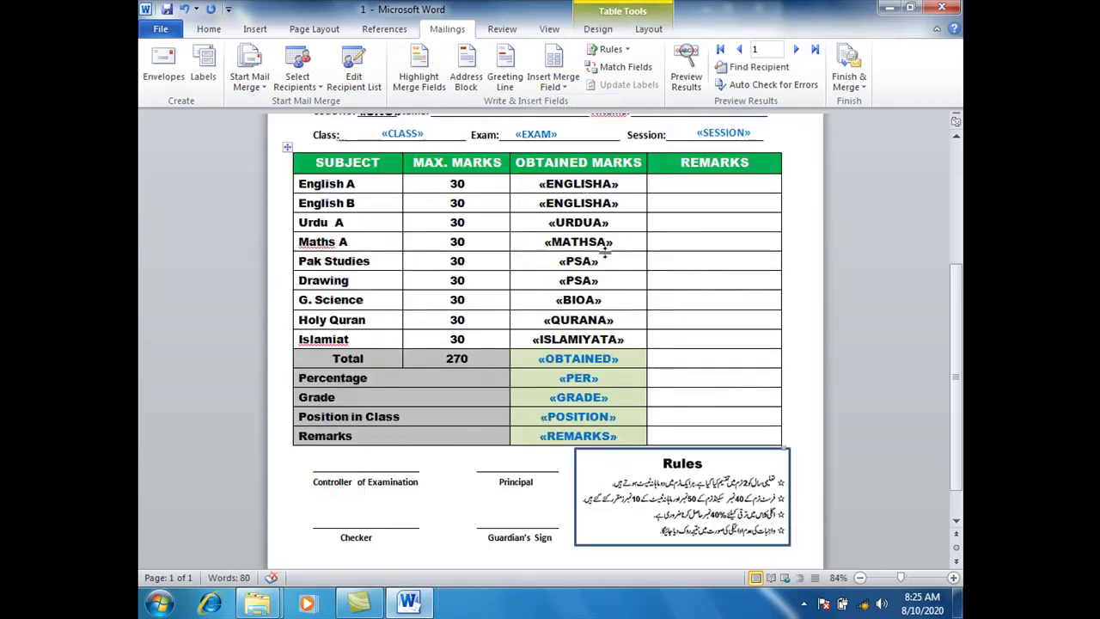
# Preview the merge results for record 1 and check the filled-in certificate from the student details down to the Rules box.
pyautogui.scroll(3, 606, 249)
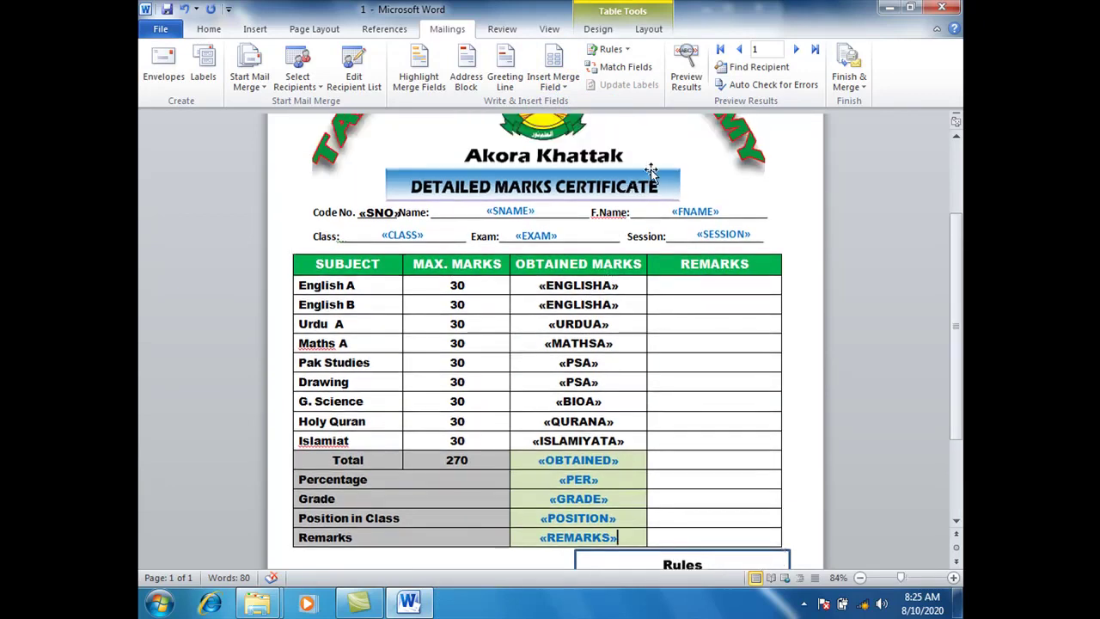
pyautogui.click(687, 70)
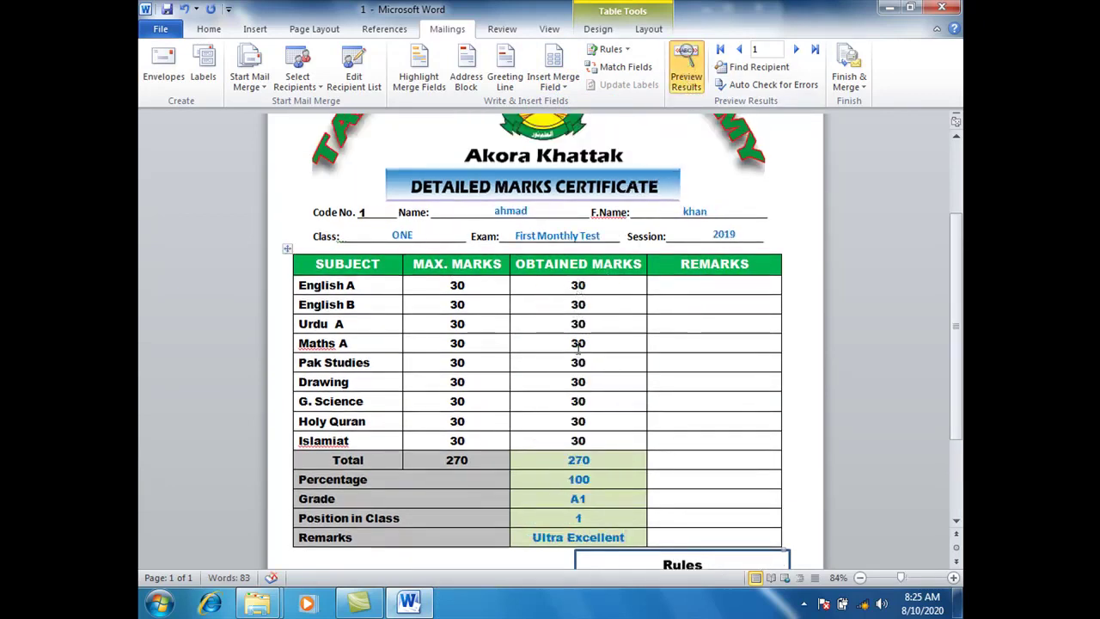
pyautogui.scroll(-2, 588, 447)
pyautogui.scroll(-2, 591, 439)
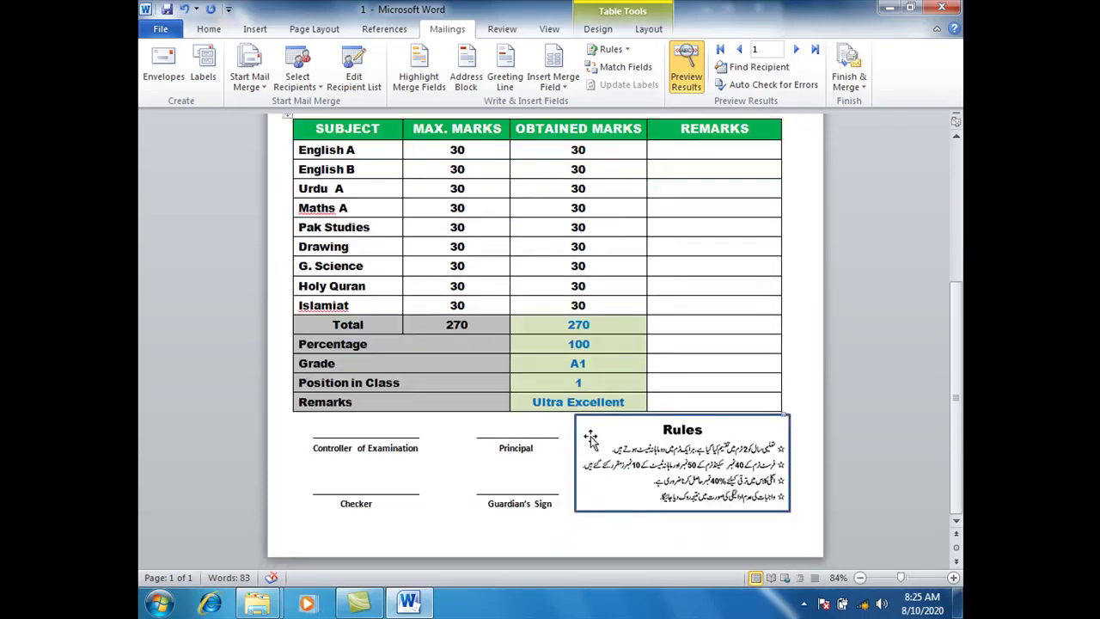
pyautogui.scroll(4, 593, 434)
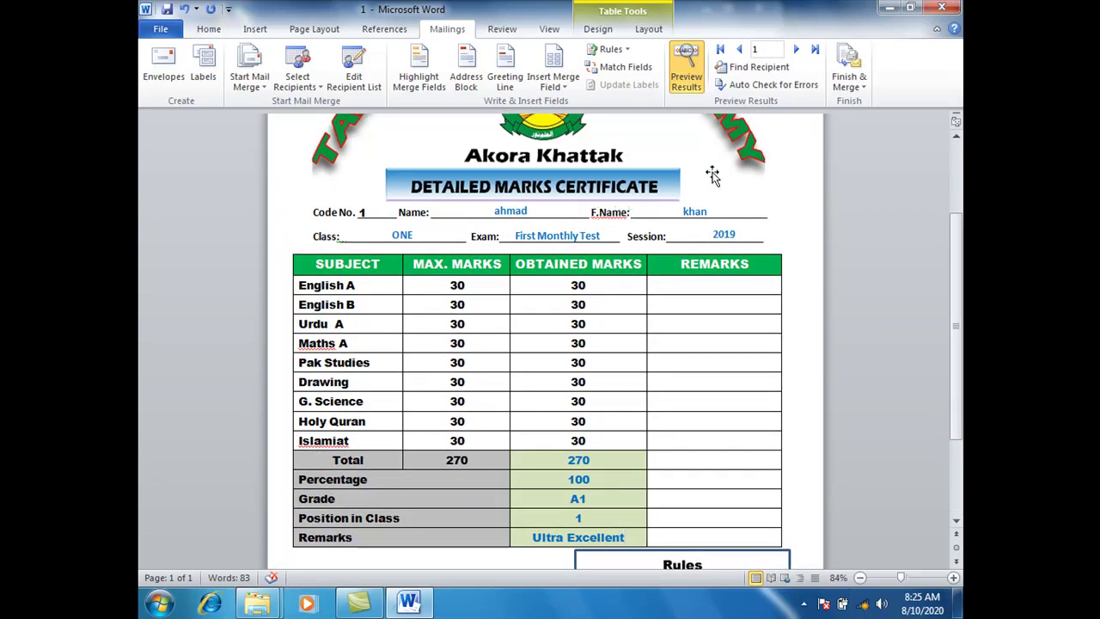
# Open the record options for merging the certificates to the printer, and cancel without printing.
pyautogui.scroll(1, 740, 156)
pyautogui.click(848, 76)
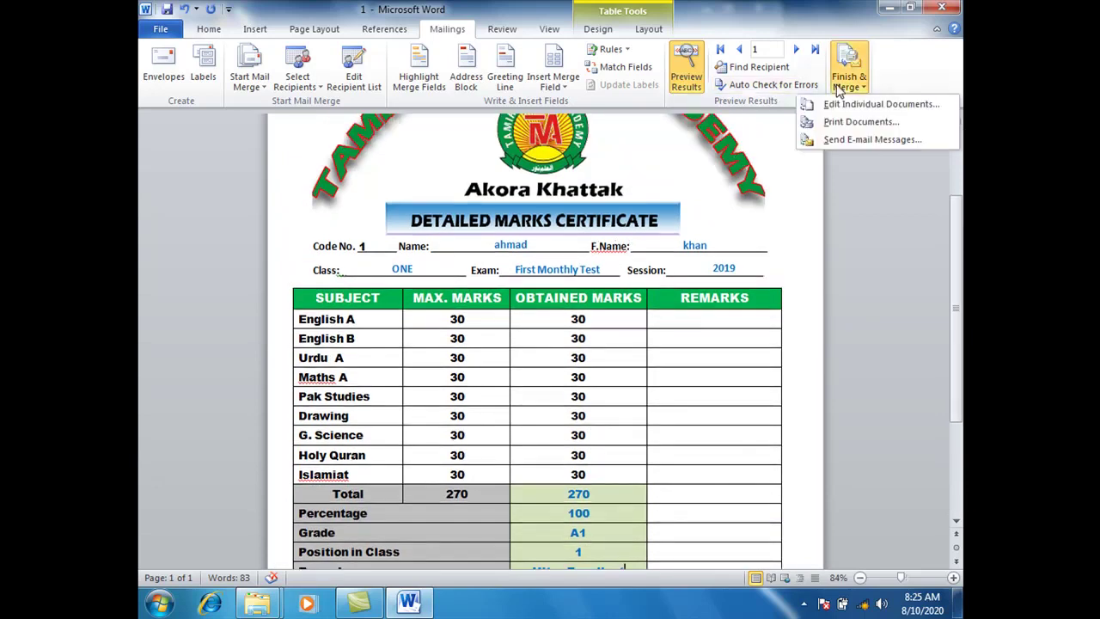
pyautogui.click(859, 121)
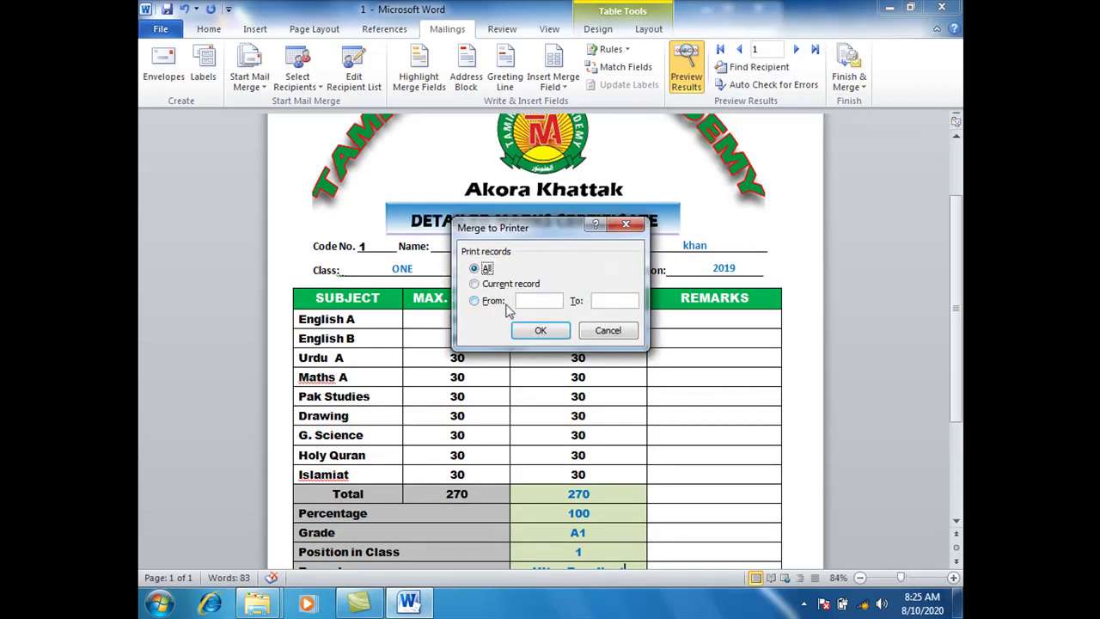
pyautogui.click(607, 332)
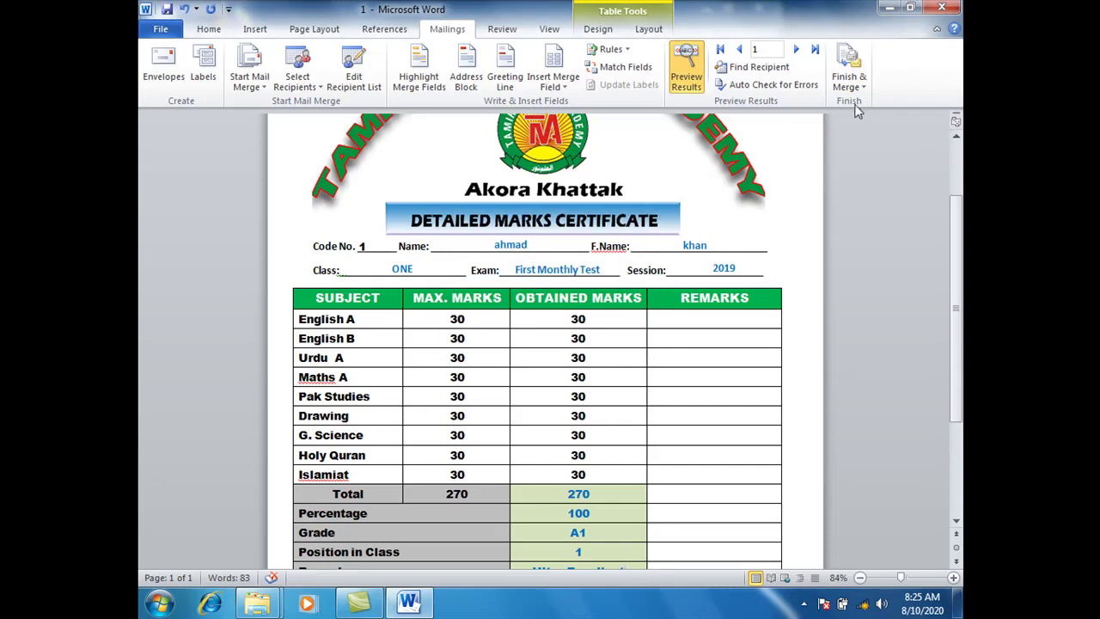
# Merge the certificates into a new document of individual letters, starting from record 1.
pyautogui.click(849, 77)
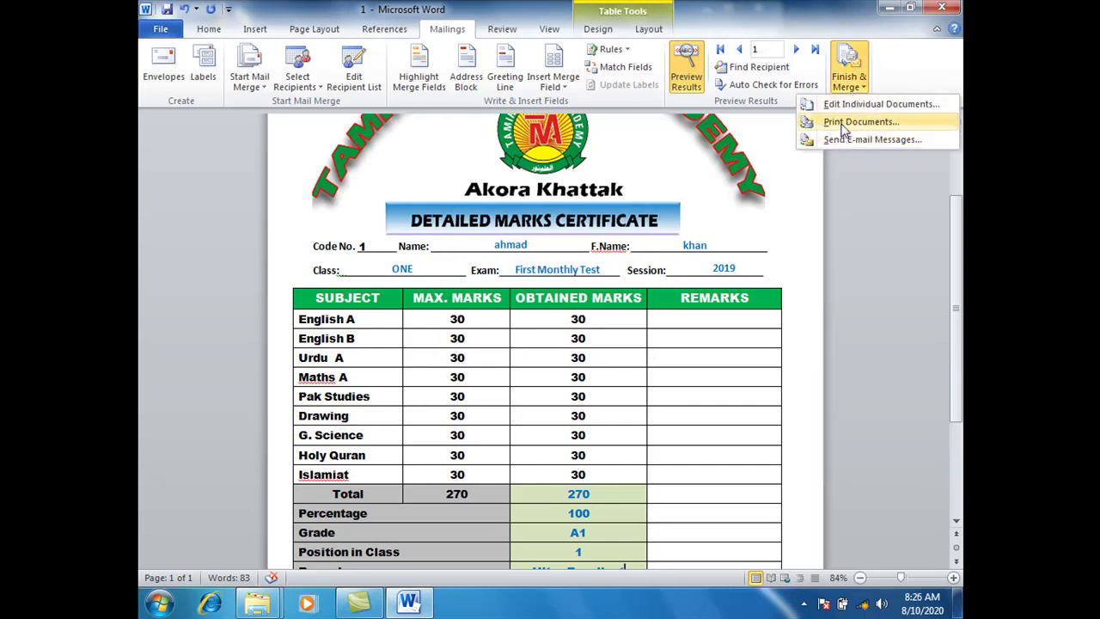
pyautogui.click(846, 104)
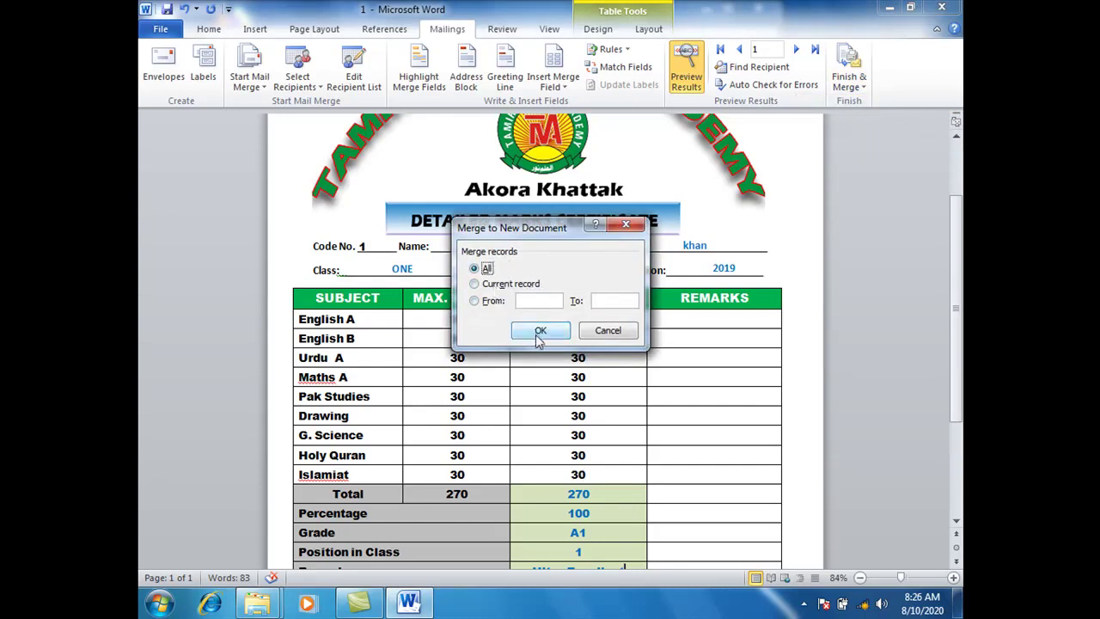
pyautogui.click(540, 300)
pyautogui.write('1')
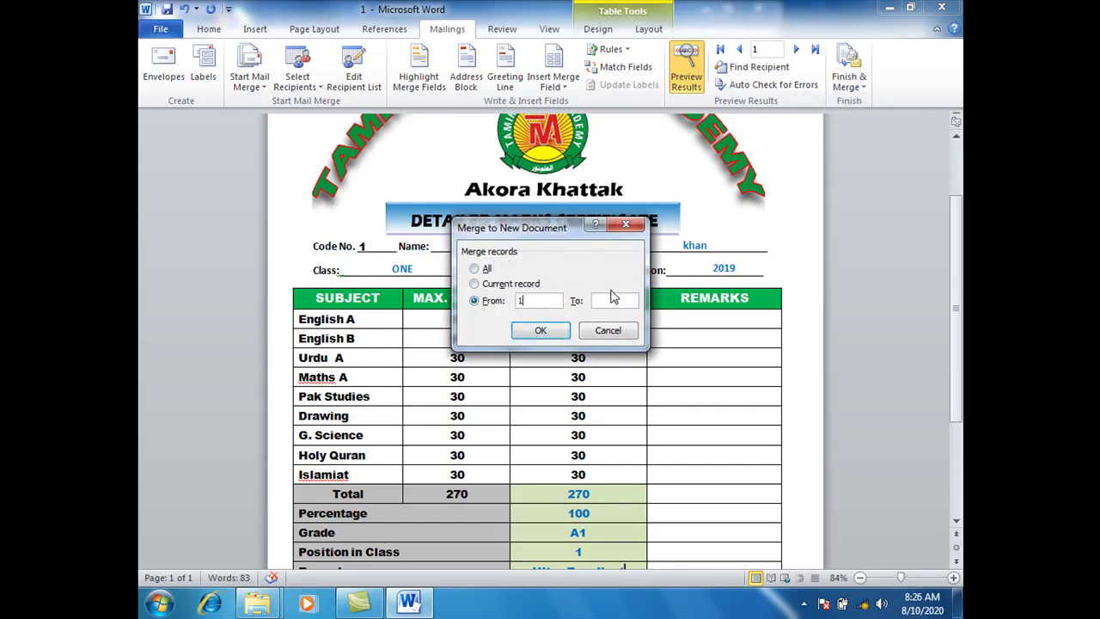
pyautogui.click(556, 332)
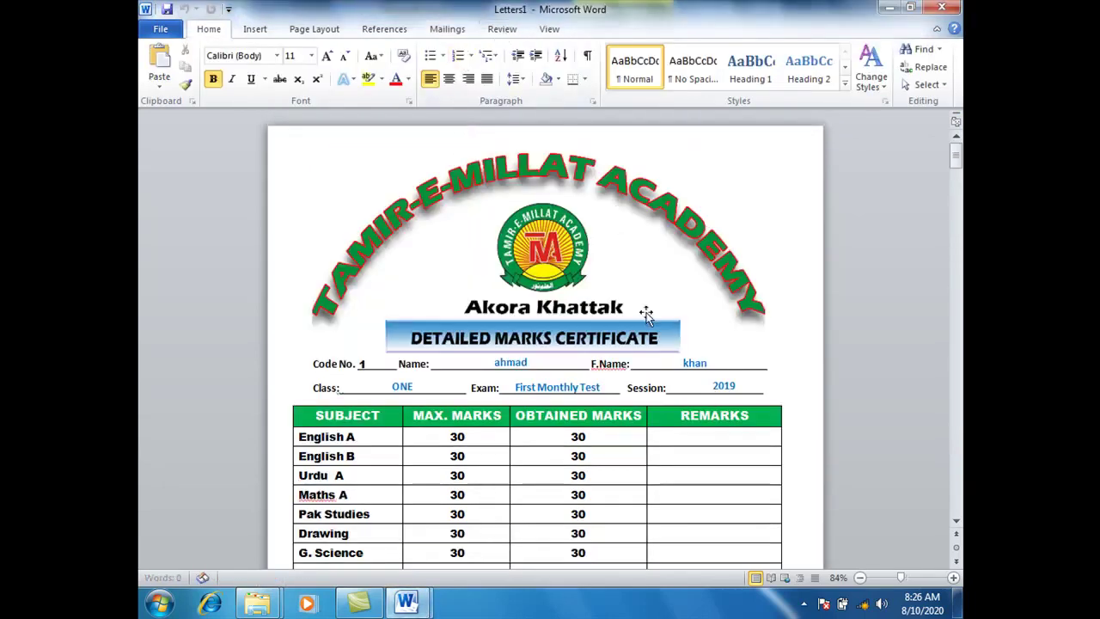
# Check the merged certificates in the new document from Code No. 1 through Code No. 5, and return to the main certificate.
pyautogui.scroll(-10, 641, 315)
pyautogui.scroll(-18, 649, 315)
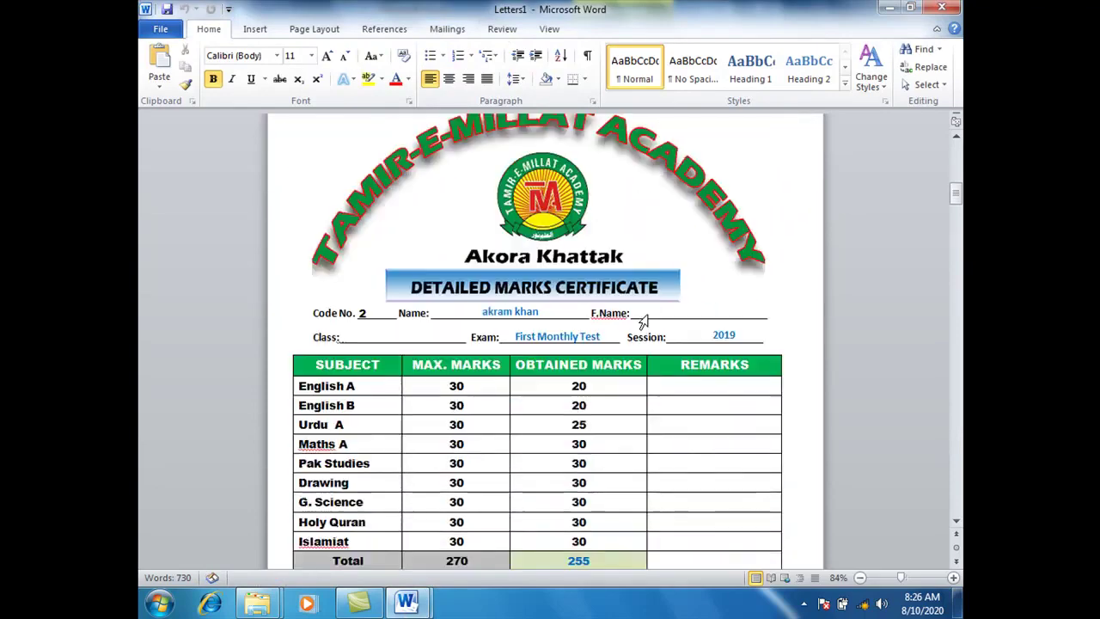
pyautogui.scroll(-18, 649, 314)
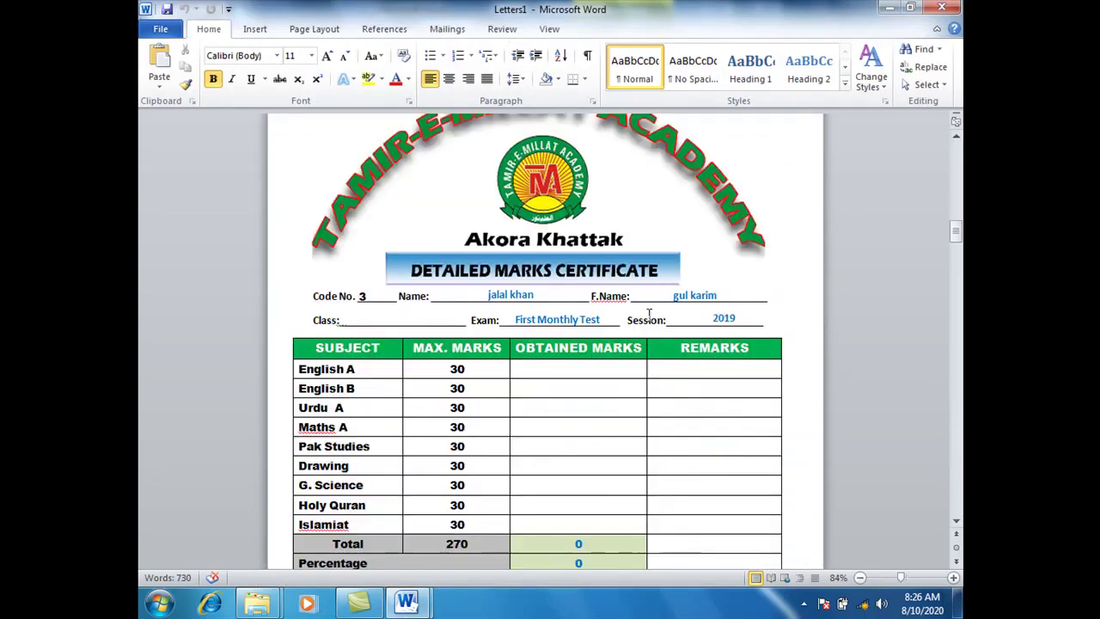
pyautogui.scroll(-15, 649, 314)
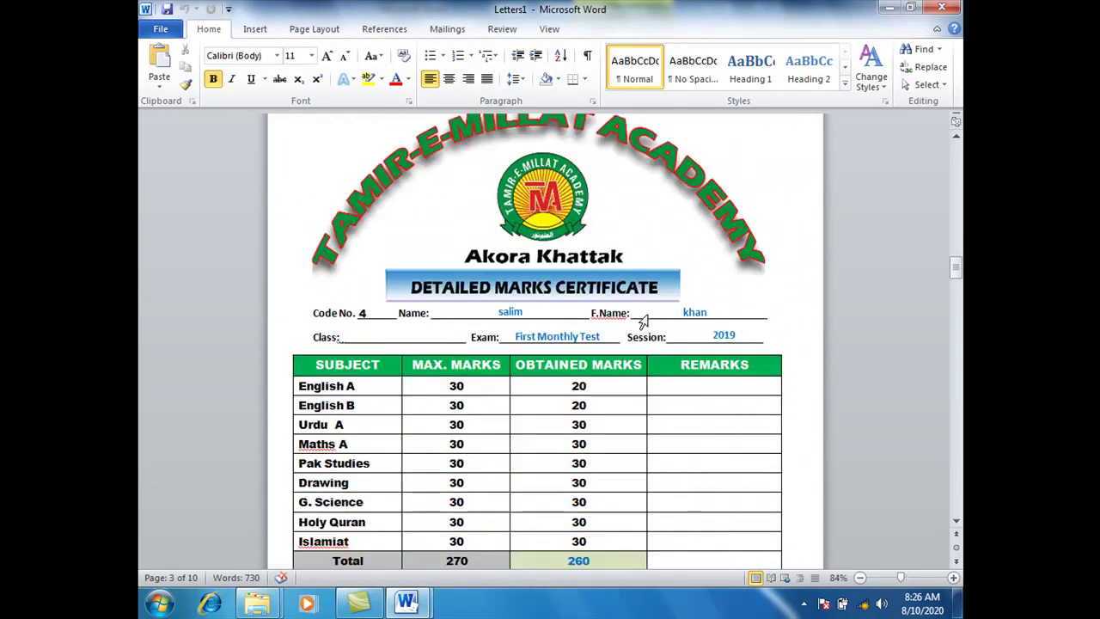
pyautogui.scroll(-5, 649, 318)
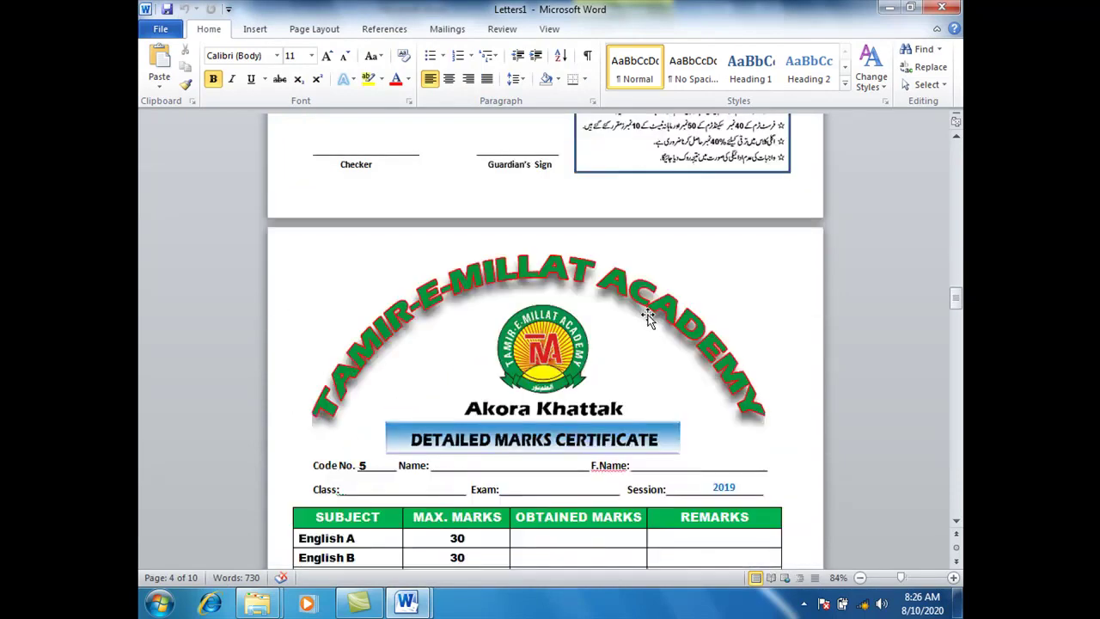
pyautogui.scroll(-3, 648, 314)
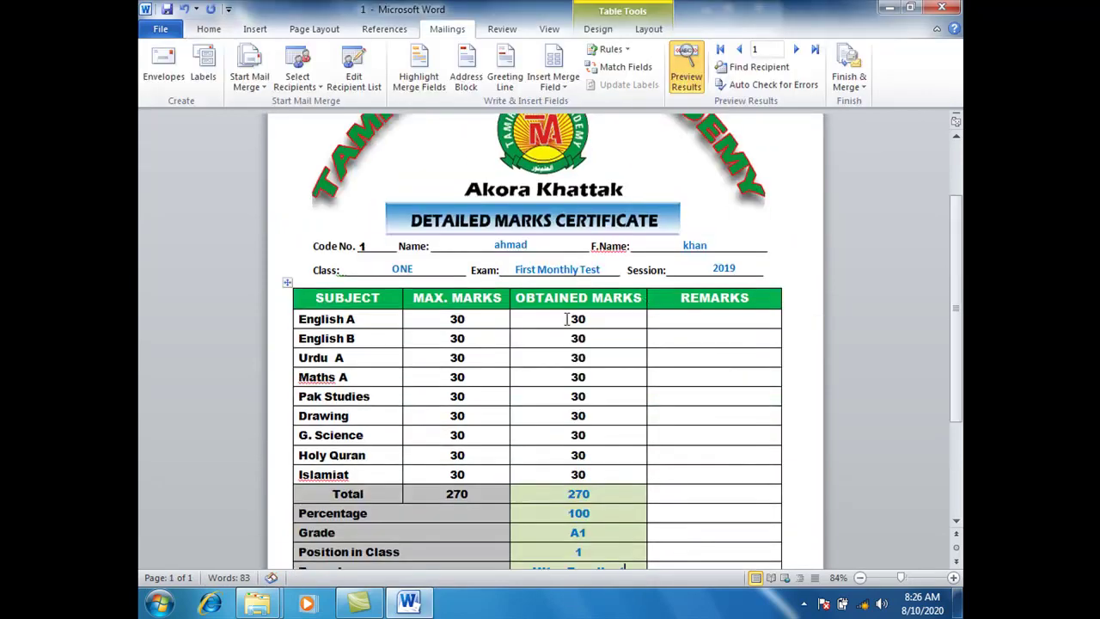
# Step the certificate preview forward to record 3 and back to record 1.
pyautogui.click(795, 50)
pyautogui.click(796, 51)
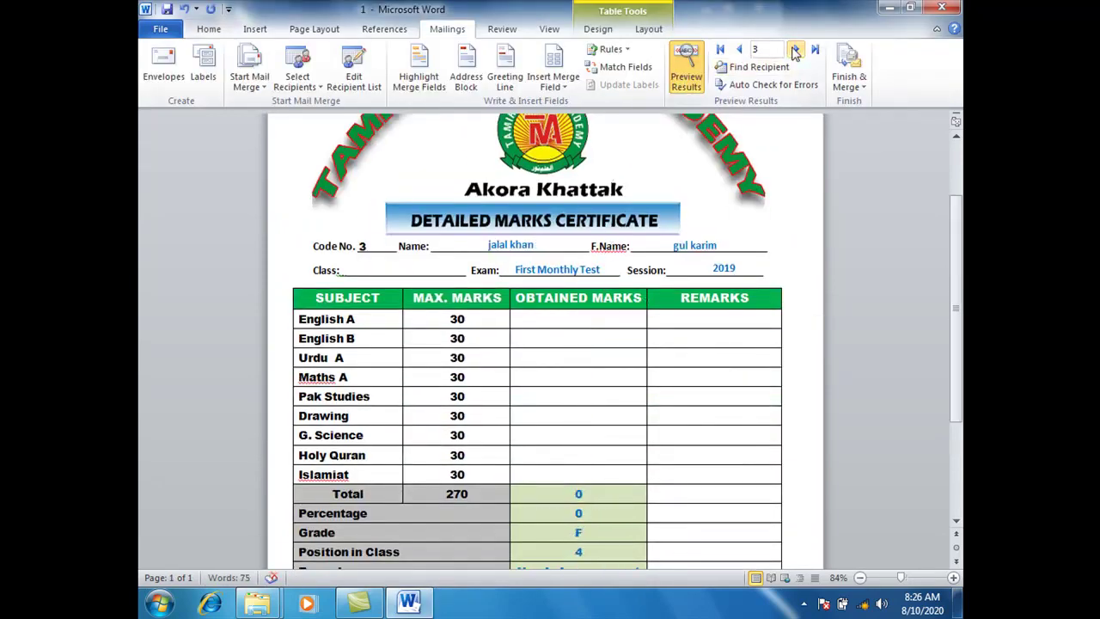
pyautogui.click(738, 50)
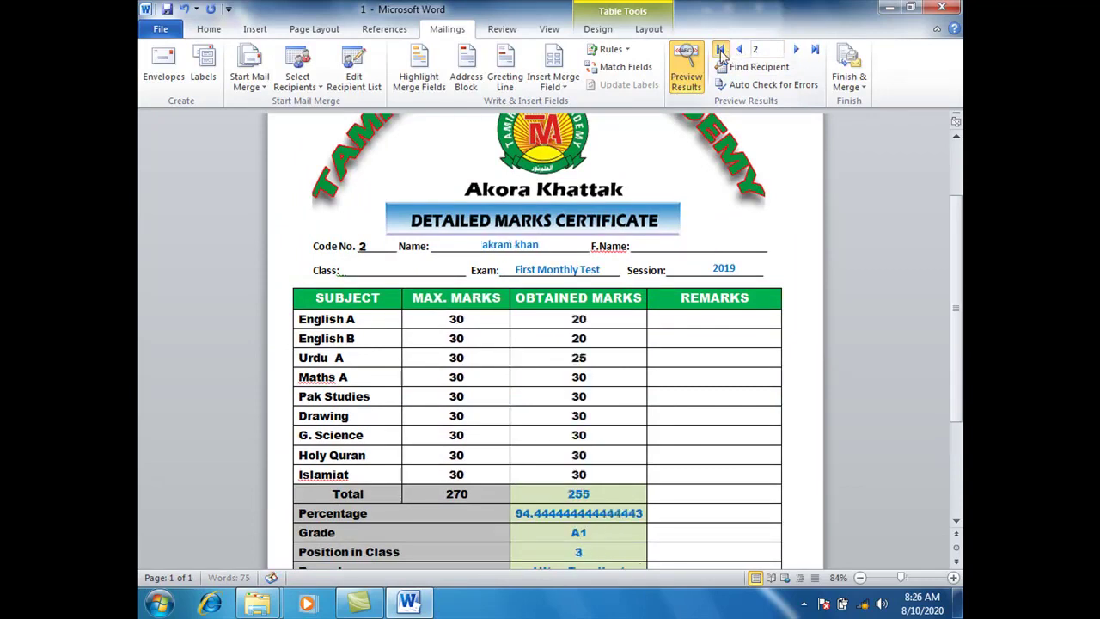
pyautogui.click(739, 49)
# Prepare a recipient search for a student's name limited to the SNAME field, and close it without searching.
pyautogui.click(765, 68)
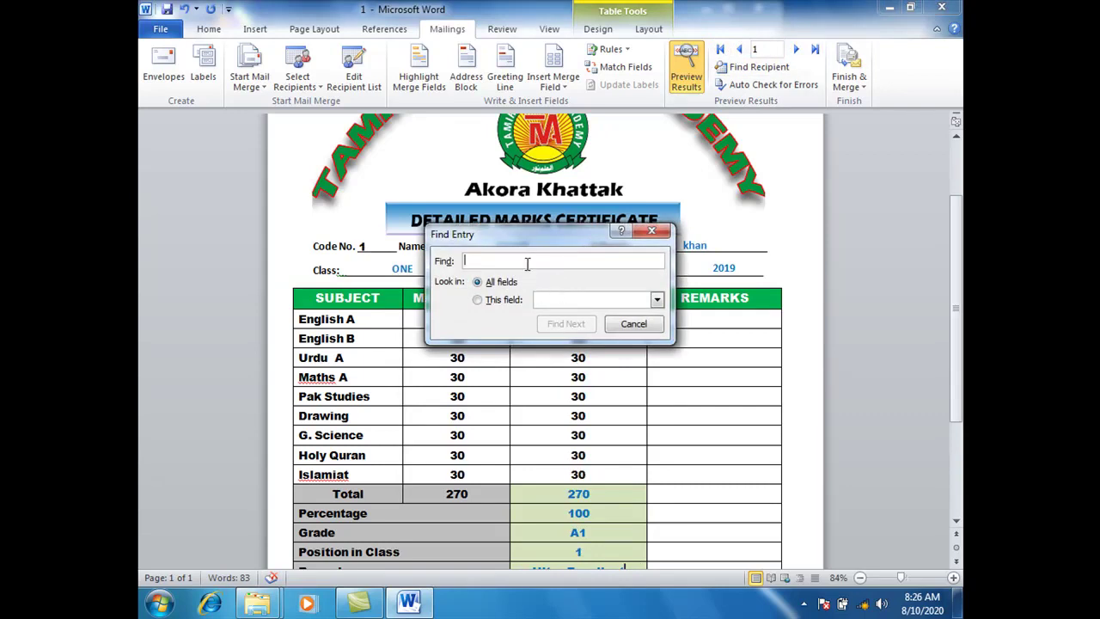
pyautogui.write('ahmad')
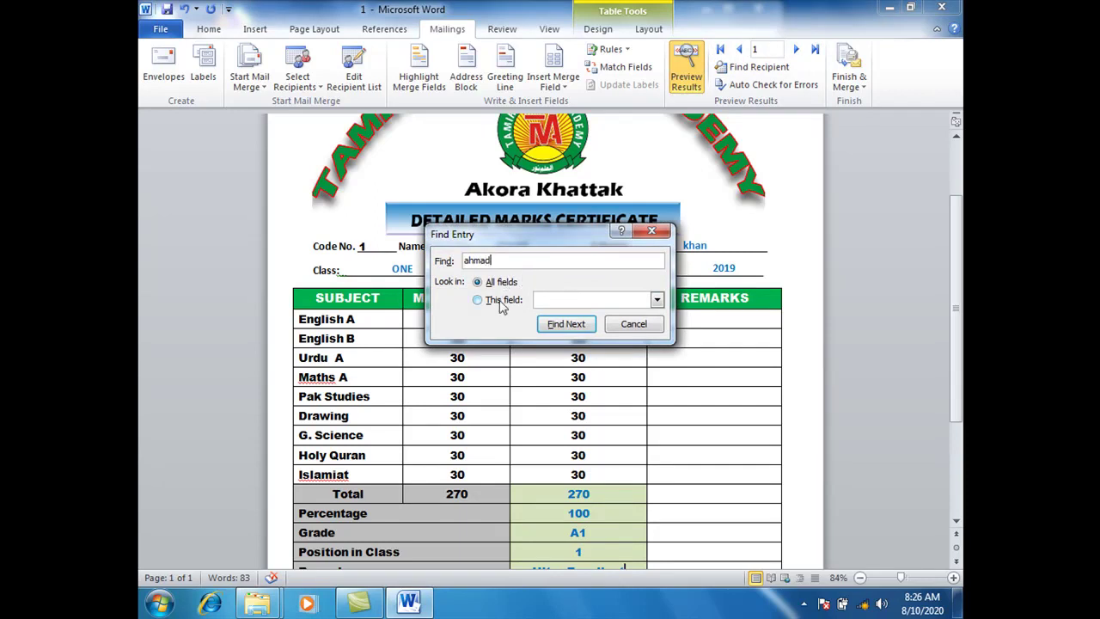
pyautogui.click(553, 302)
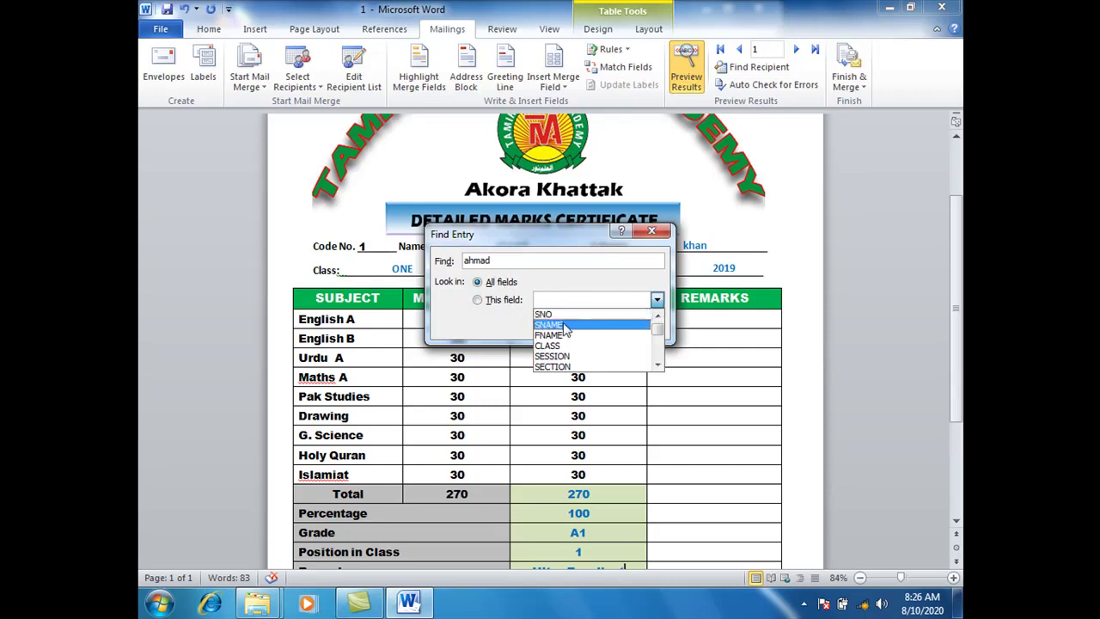
pyautogui.click(565, 324)
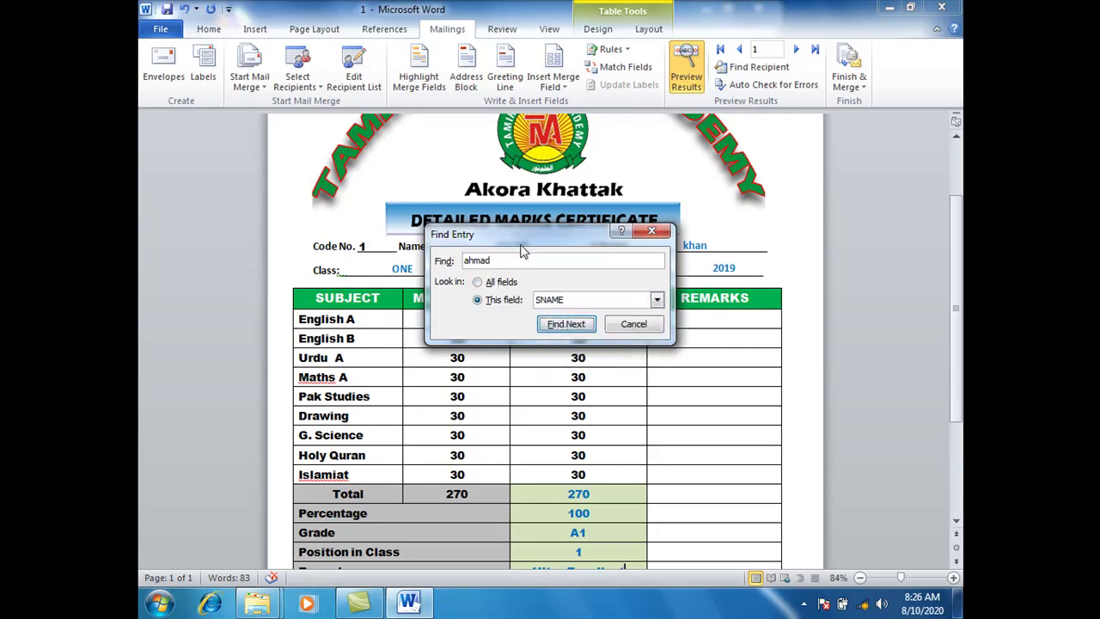
pyautogui.moveTo(518, 241); pyautogui.dragTo(672, 223)
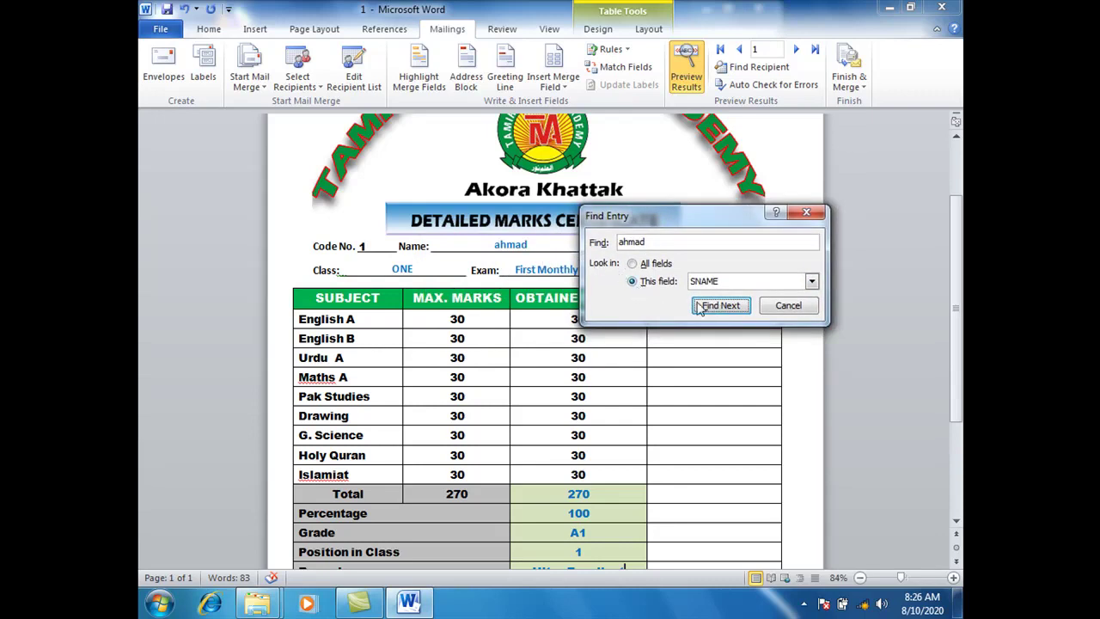
pyautogui.click(784, 306)
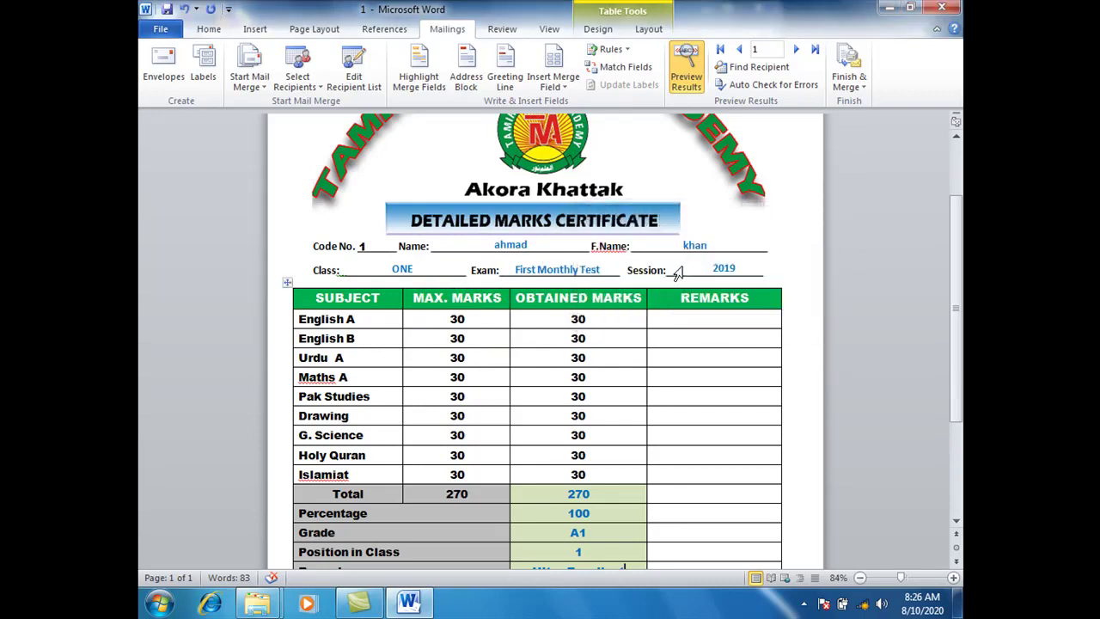